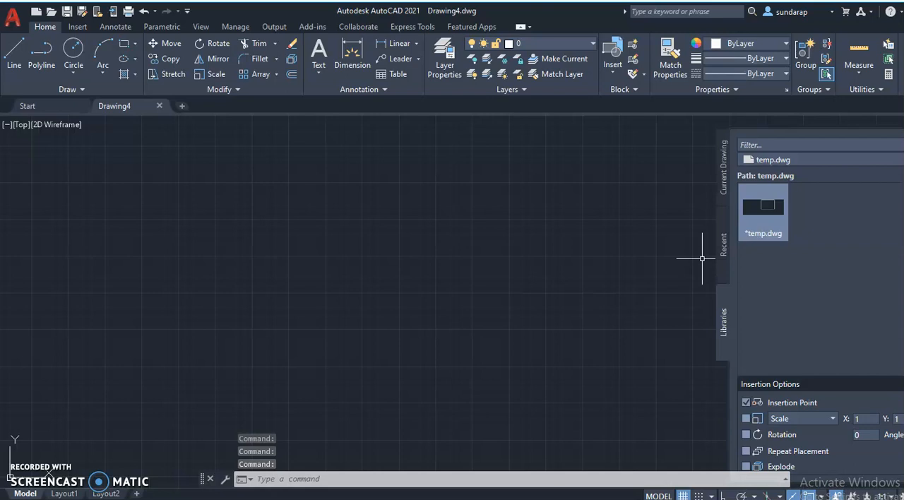
Close the block library palette and configure the drawing units to length precision 0 with millimeters as the insertion scale.
left_click(902, 134)
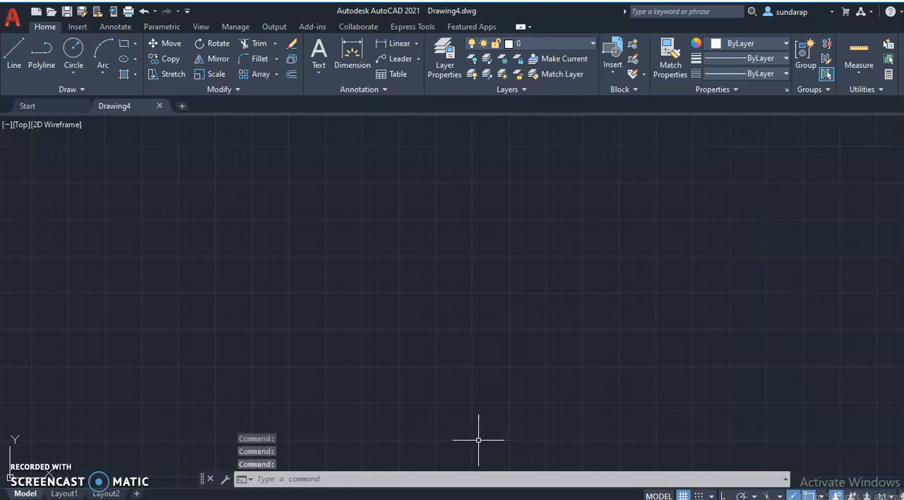
left_click(262, 479)
type("unit")
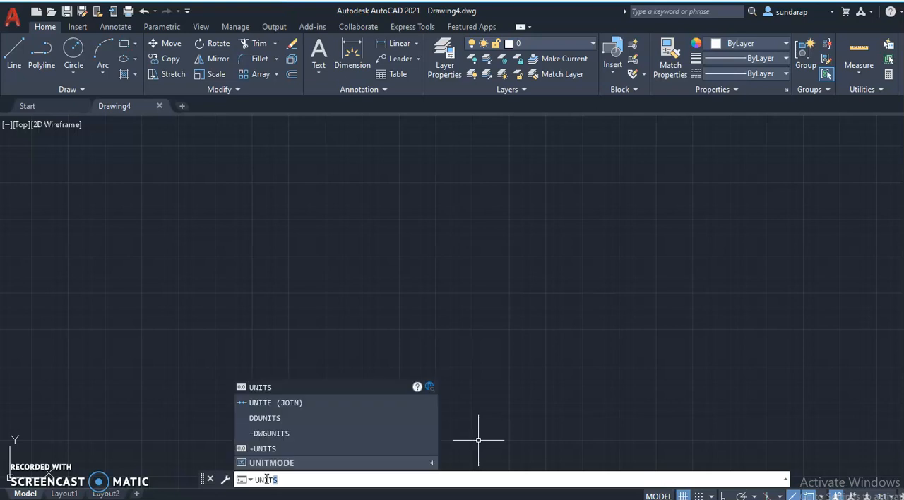
key("Return")
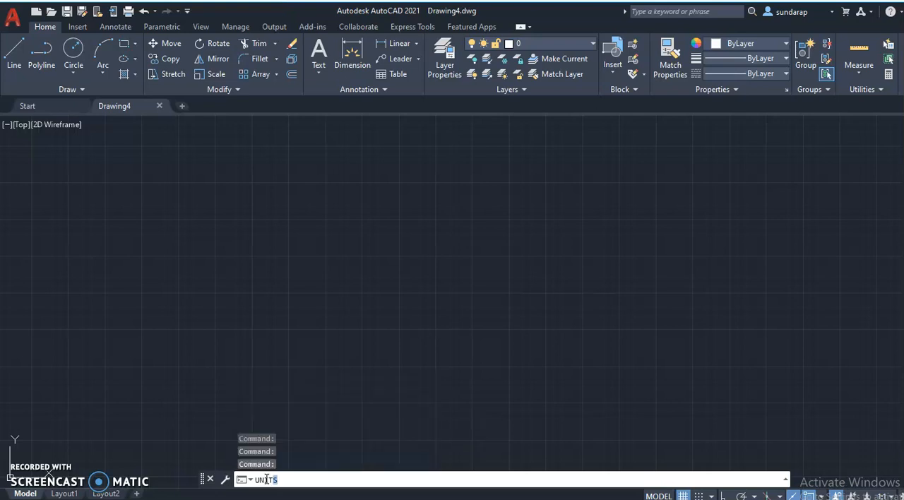
left_click(417, 195)
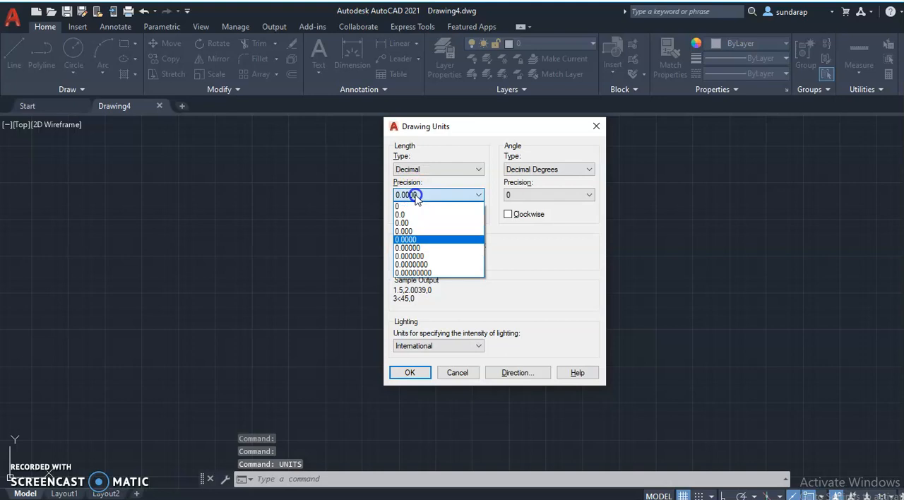
left_click(413, 206)
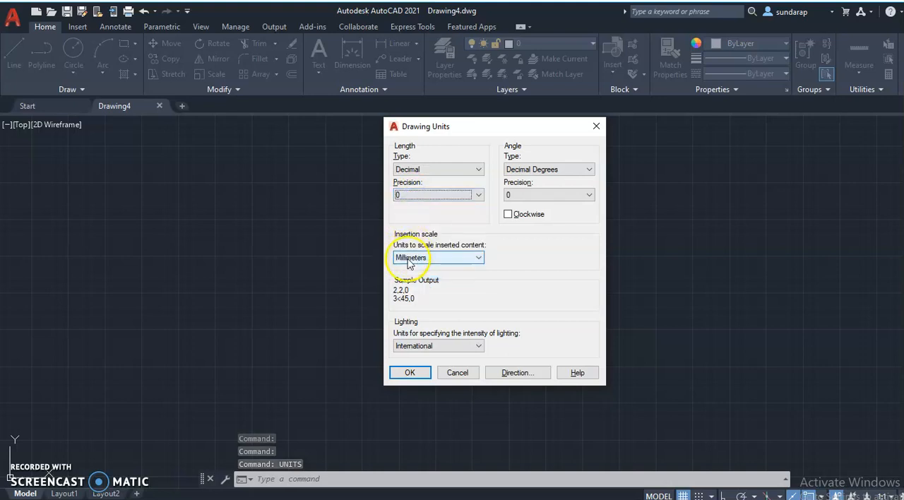
left_click(421, 257)
left_click(405, 317)
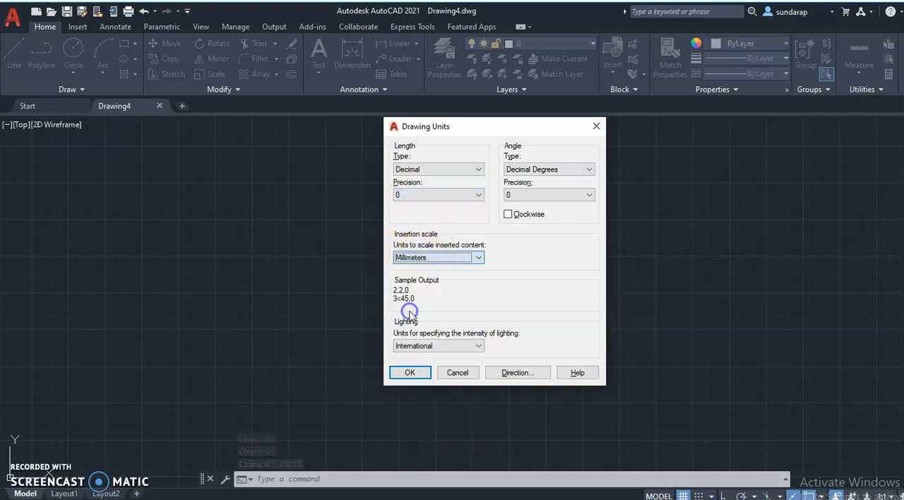
left_click(412, 373)
Reset the model space limits with the lower-left corner at 0,0 and zoom to show all of the drawing area.
left_click(310, 479)
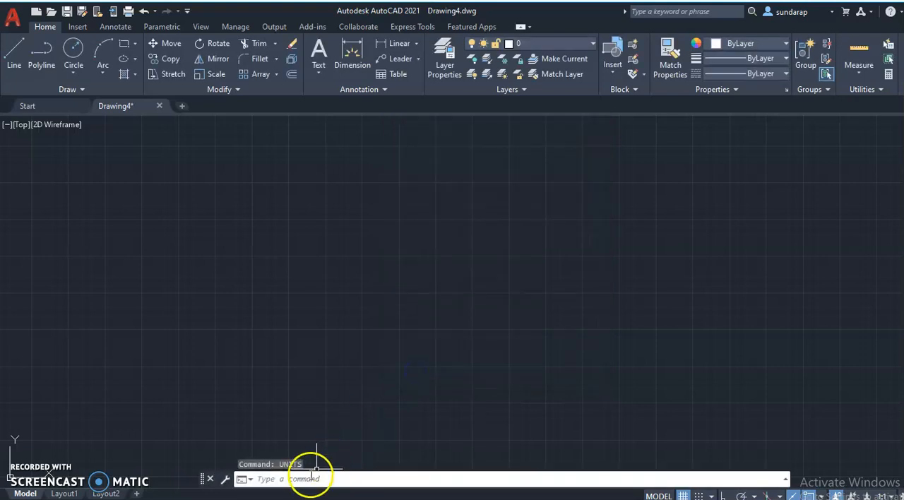
type("LIMI")
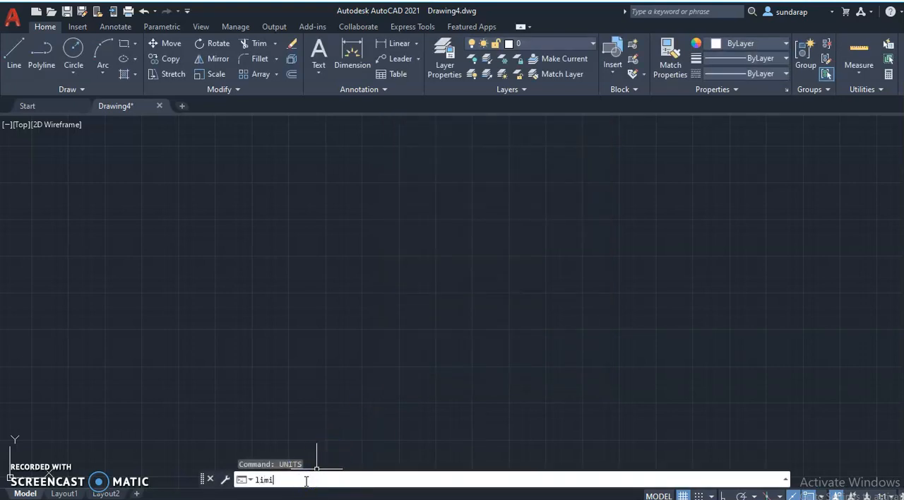
key("Return")
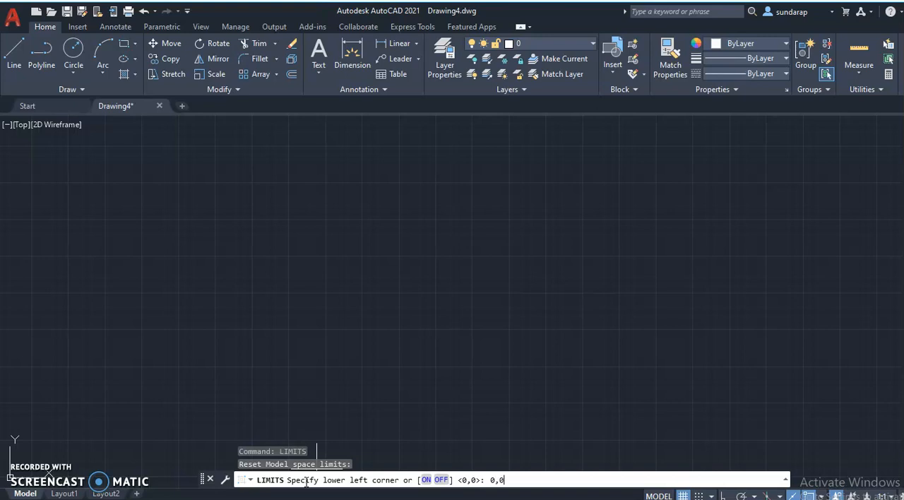
type("0,0")
key("Return")
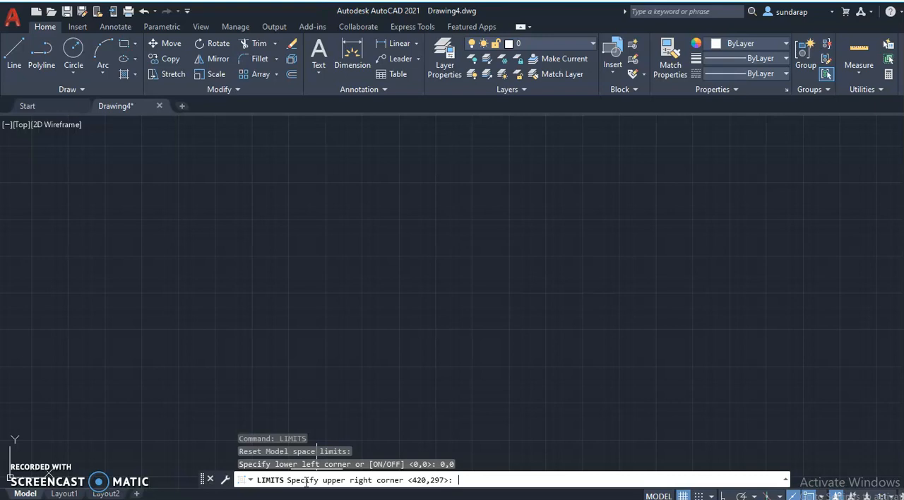
type("97,210")
key("Return")
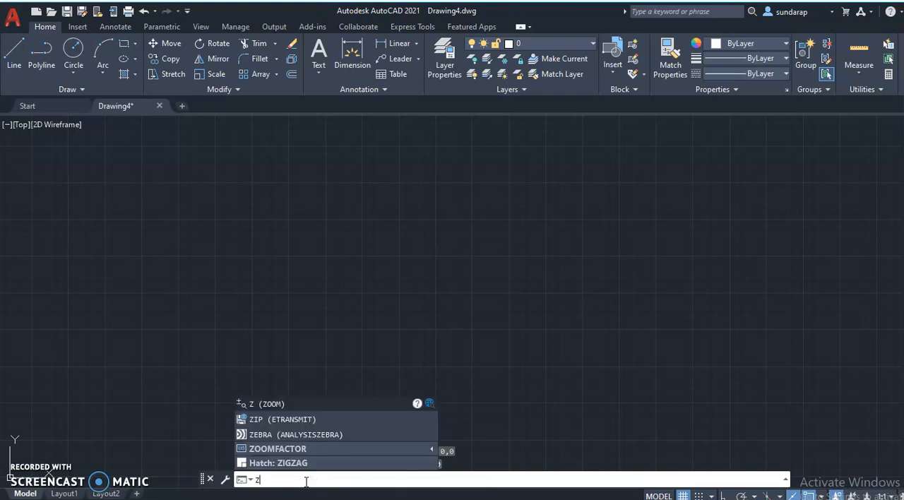
type("z")
key("Return")
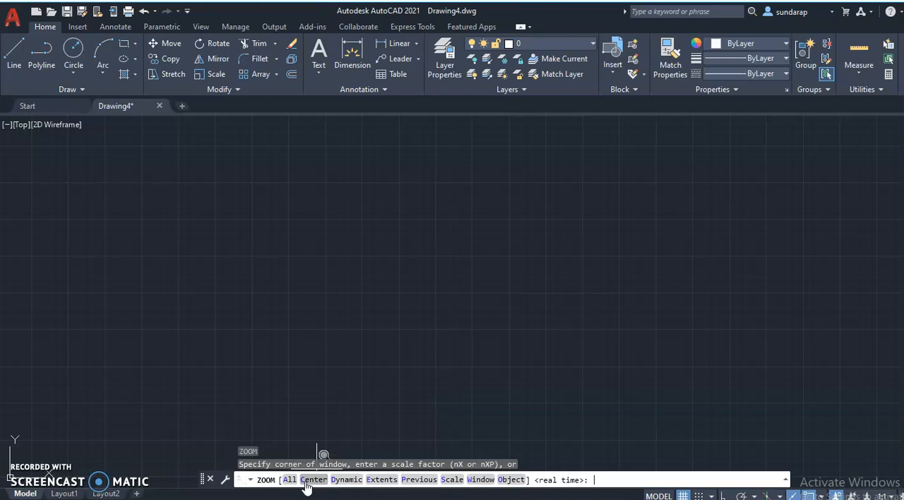
key("Return")
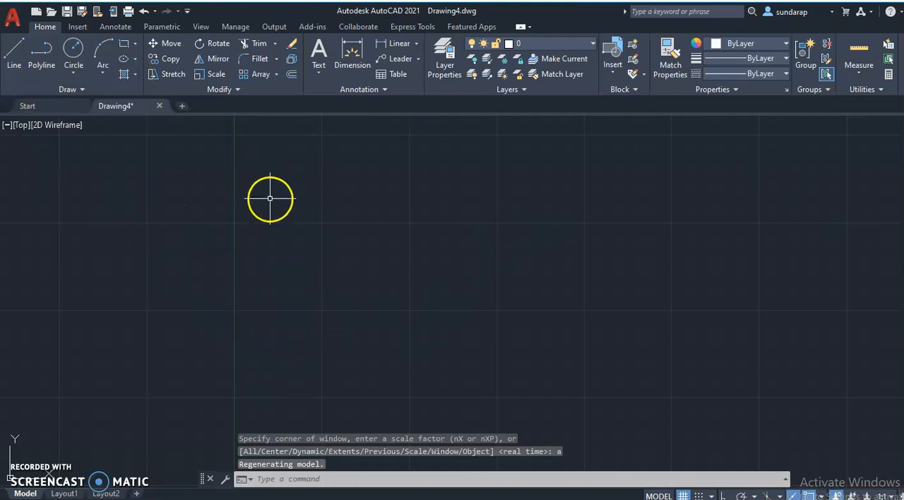
Edit the Standard text style and choose ISOCPEUR as its font.
left_click(323, 477)
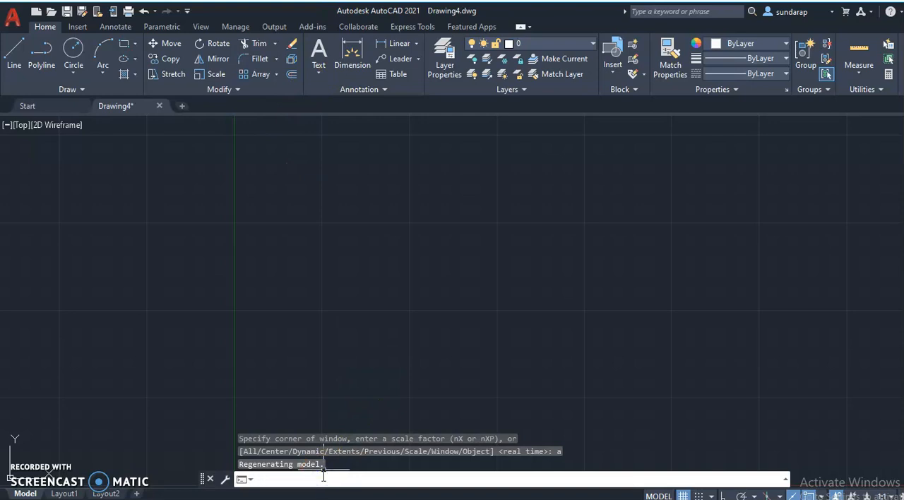
type("st")
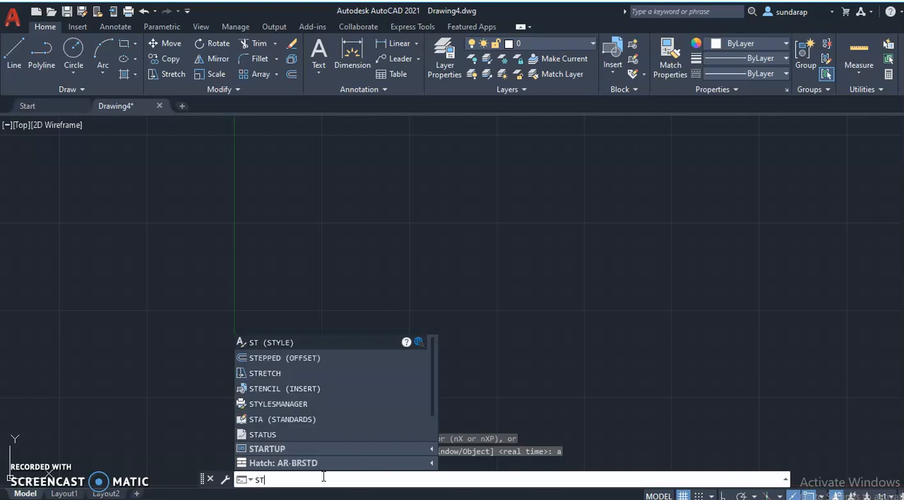
left_click(284, 342)
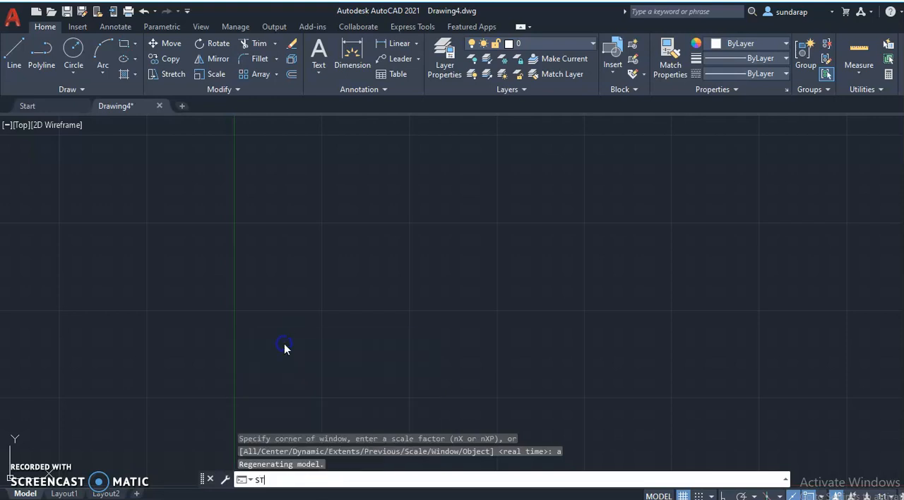
left_click(470, 198)
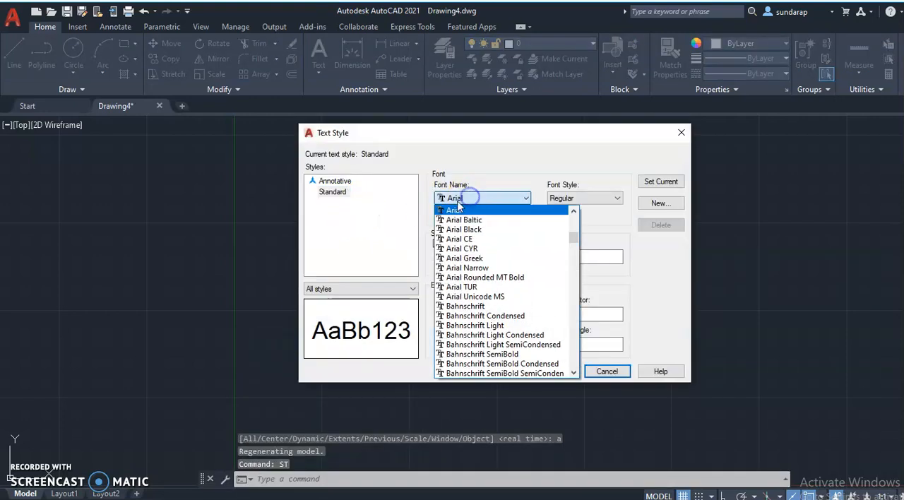
scroll(474, 346, "down", 2)
key("i")
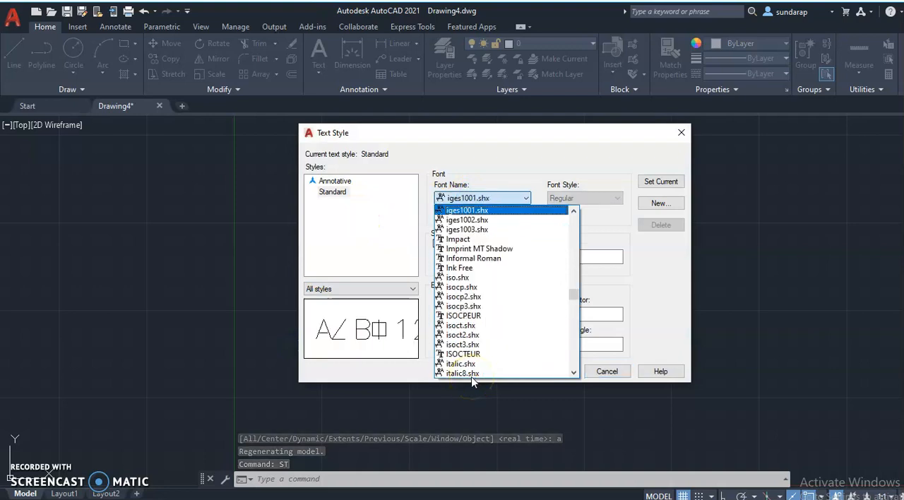
left_click(475, 315)
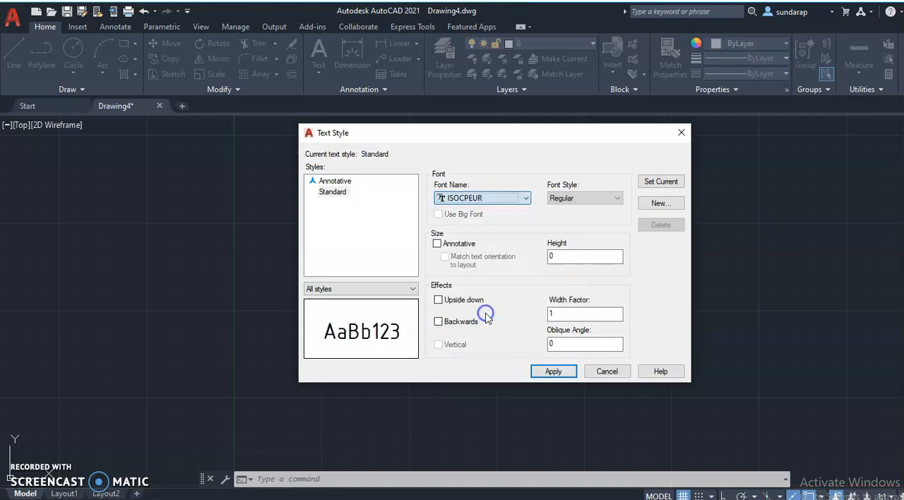
Set the Standard text style's height to 7 and width factor to 0.7, then apply the changes and close the style settings.
double_click(565, 257)
type("7")
left_click_drag(609, 314, 535, 321)
type("0.7")
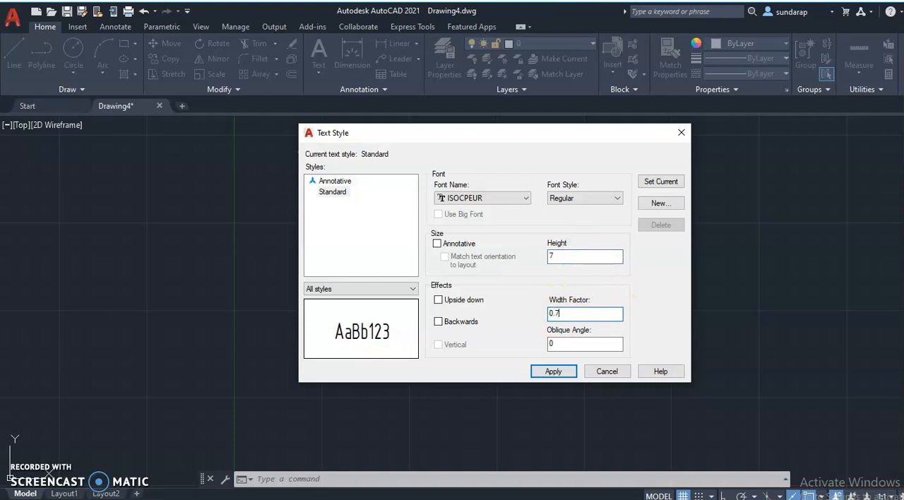
left_click(548, 373)
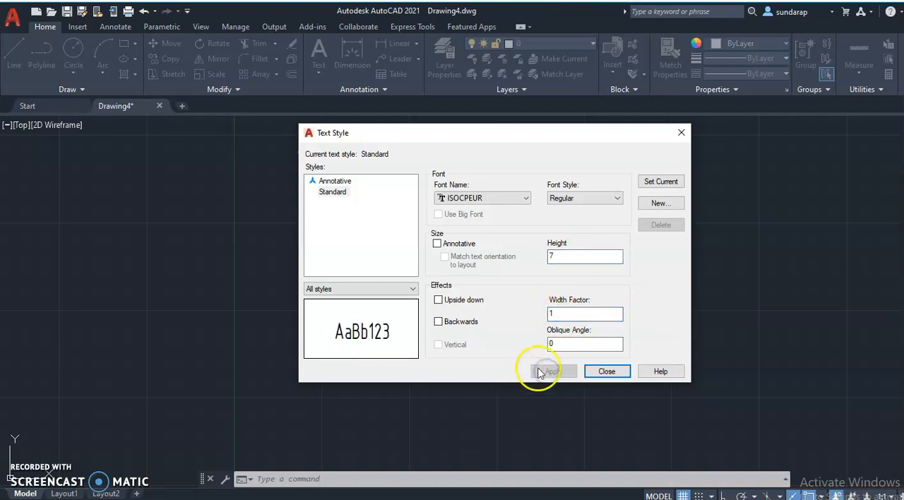
left_click(607, 372)
Create a wide, single-line multiline text box near the upper edge of the drawing area and enter ABCDEFGHIJKLMNOPQRSTUVWXYZ.
left_click(318, 50)
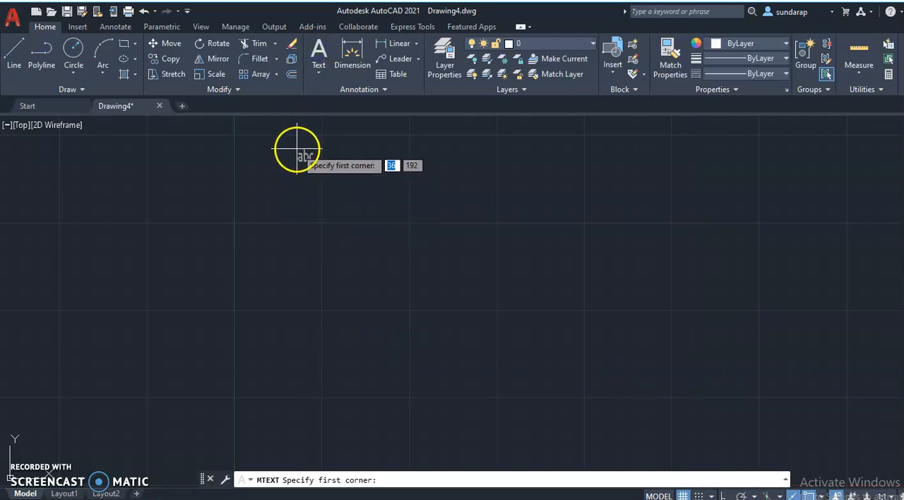
left_click(289, 148)
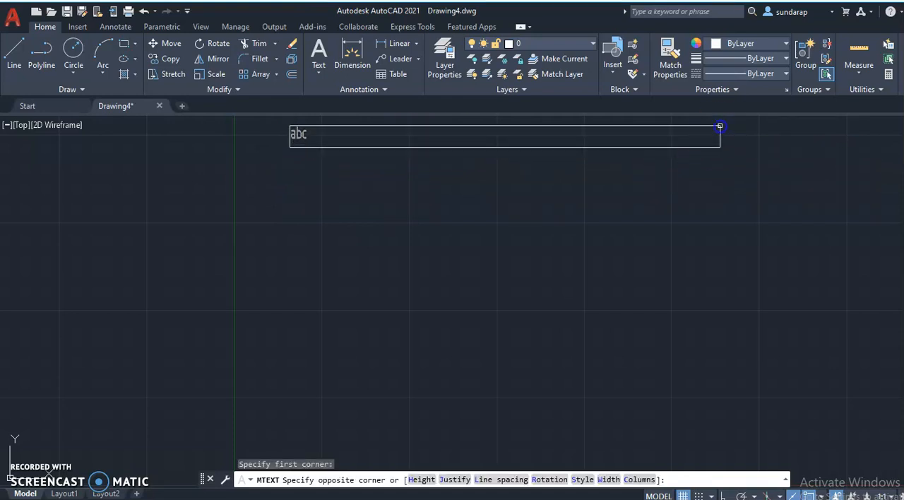
left_click(719, 130)
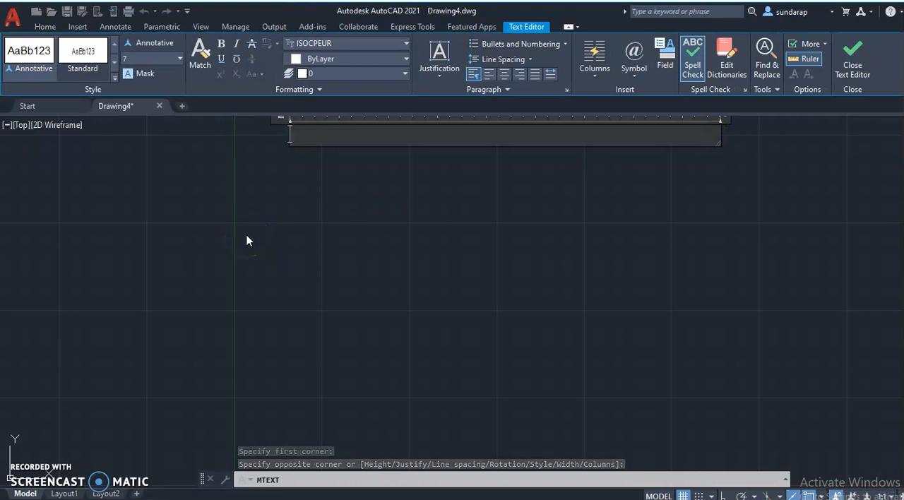
type("A")
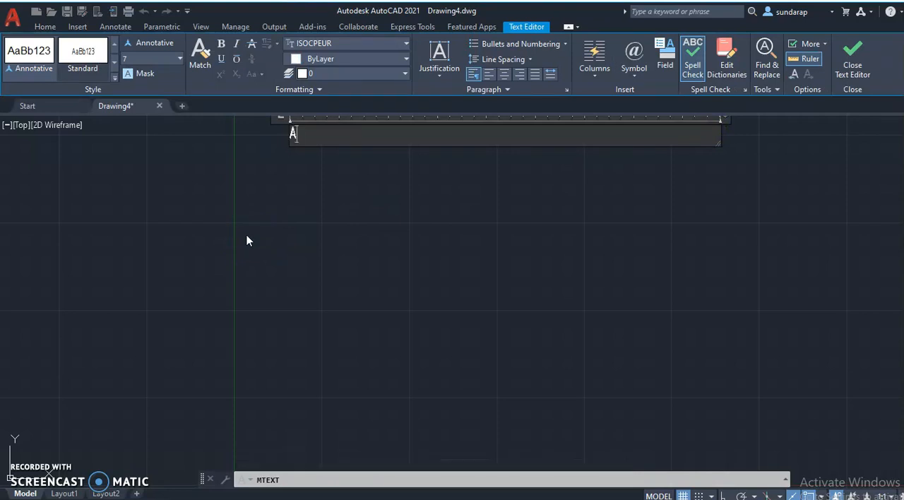
type("BCDEFGHI")
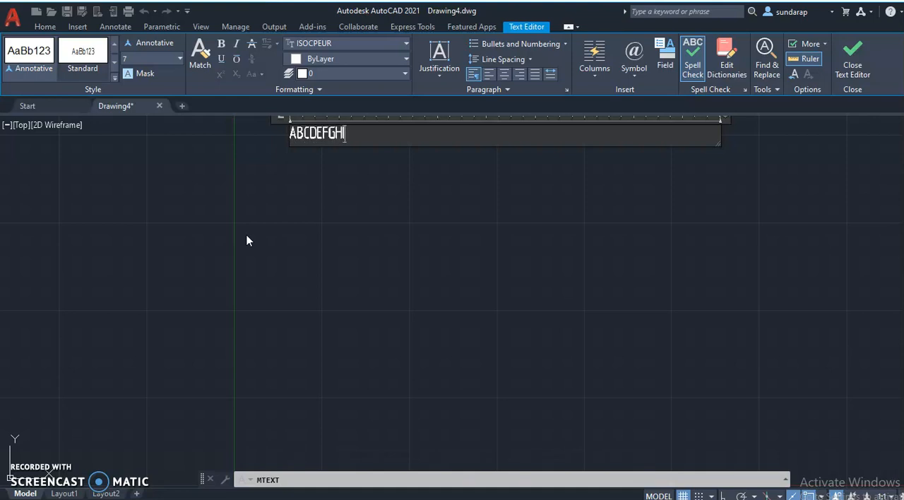
type("JKLMNOPQR")
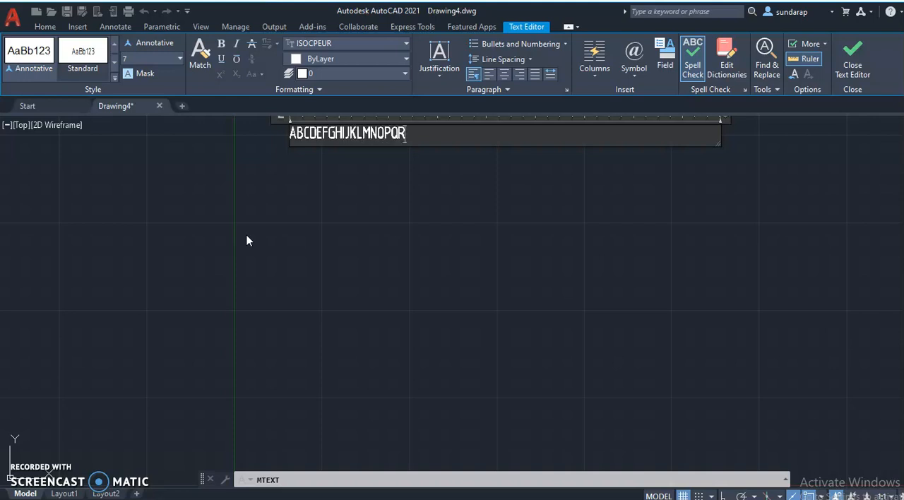
type("STUV")
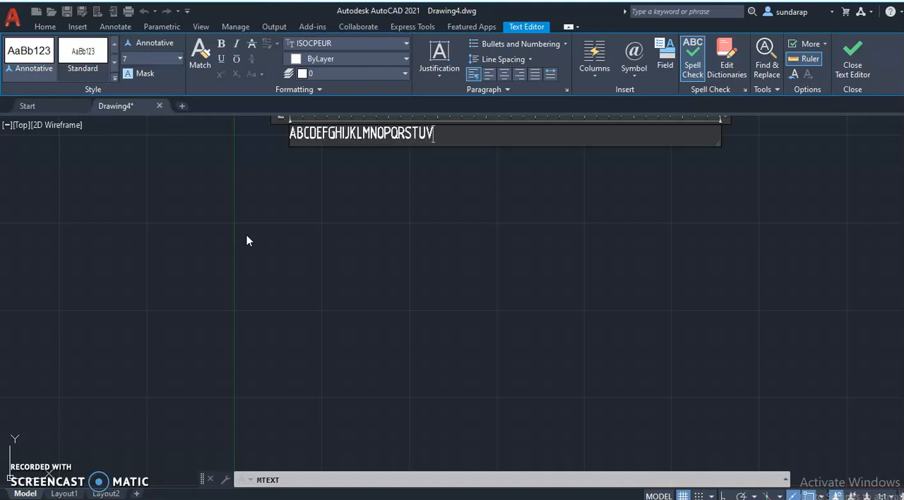
type("WXY")
type("Z")
Add abcdefghijklmnopqrstuvwxyz after the uppercase letters on the same text line, separated by a gap.
type("a")
type("bcdef")
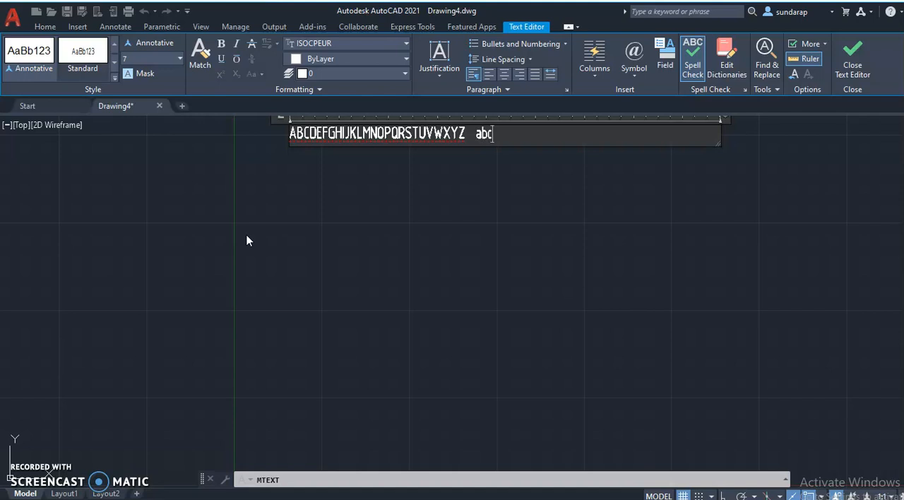
type("ghijk")
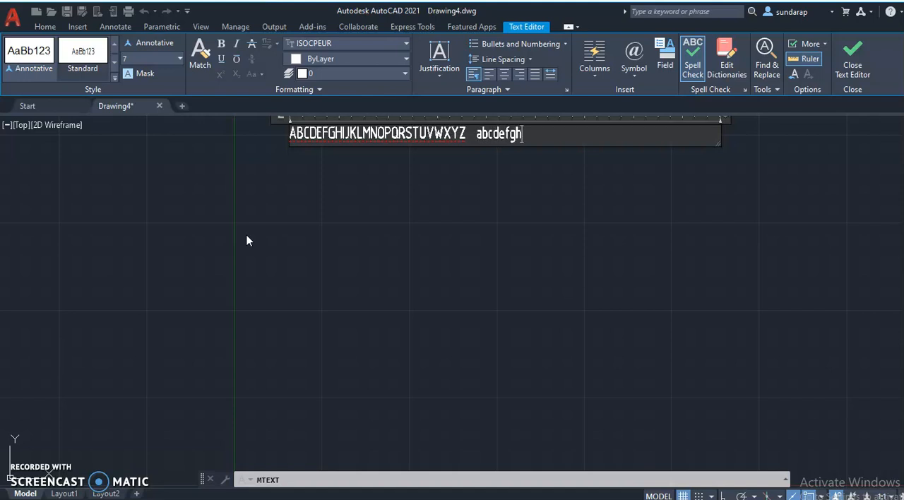
type("lmn")
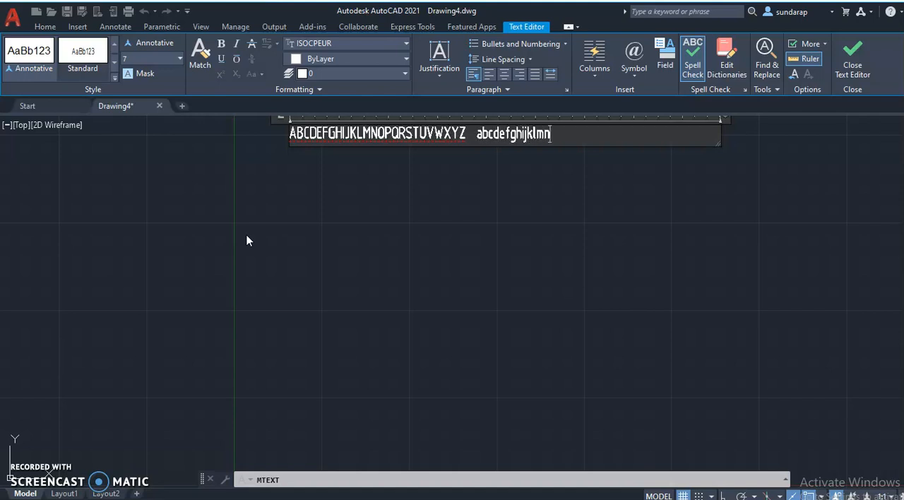
type("opq")
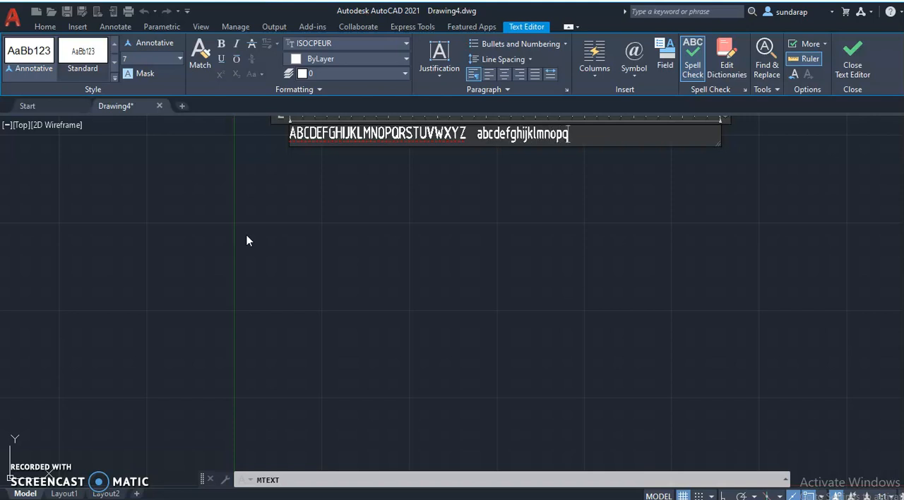
type("rstuv")
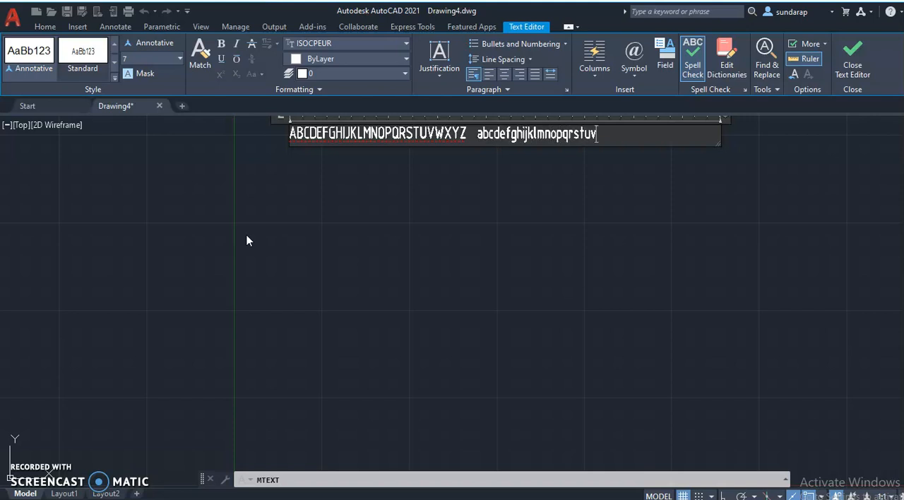
type("wxy")
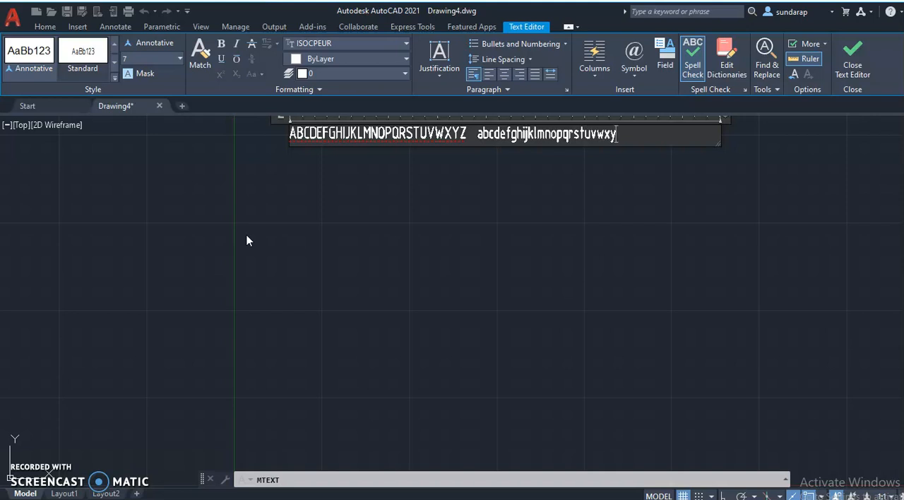
type("z")
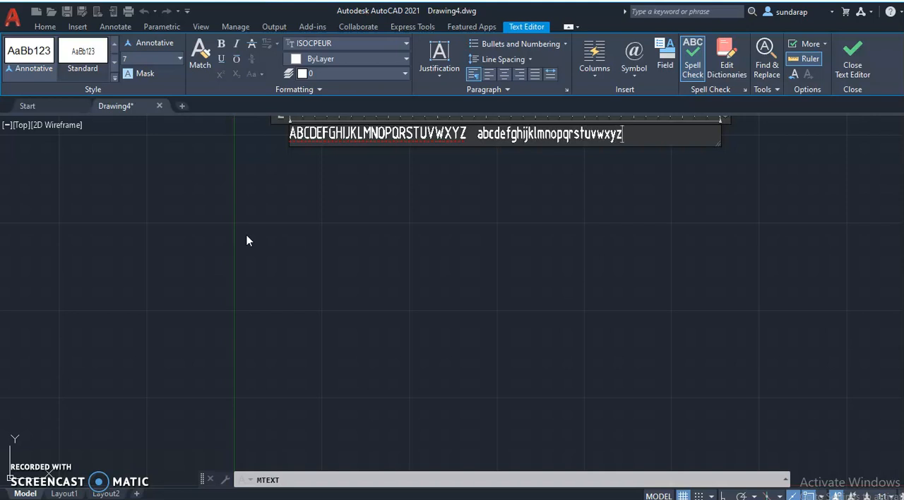
Finish the alphabet text, then set the Standard text style's height to 5 and width factor to 0.5 and apply the changes.
left_click(267, 173)
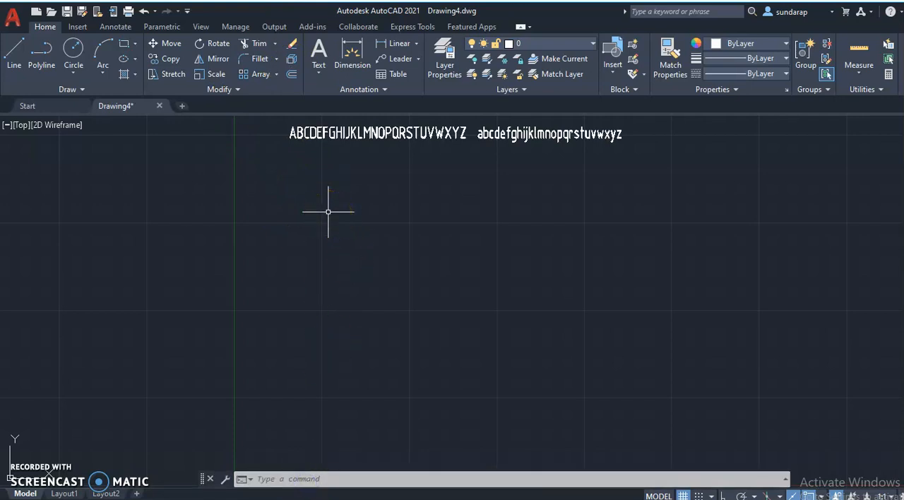
type("STY")
key("Return")
left_click(561, 256)
key("BackSpace")
type("5")
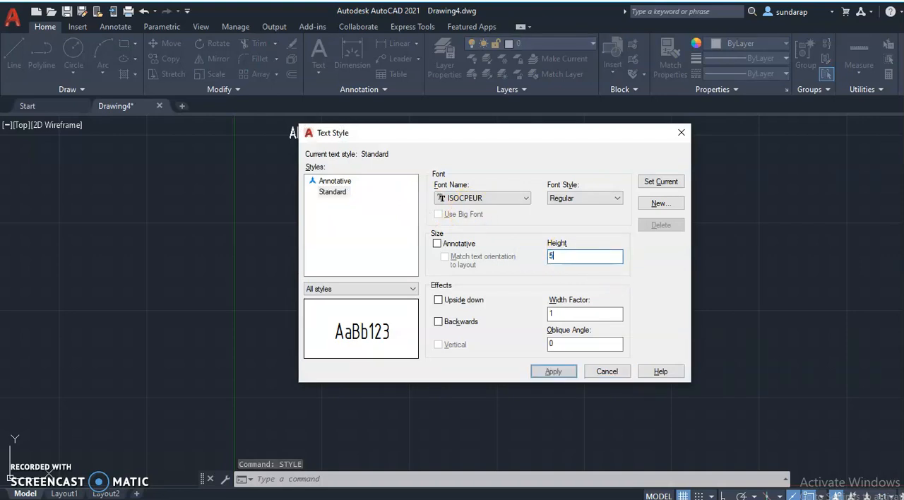
double_click(551, 313)
type("0.8")
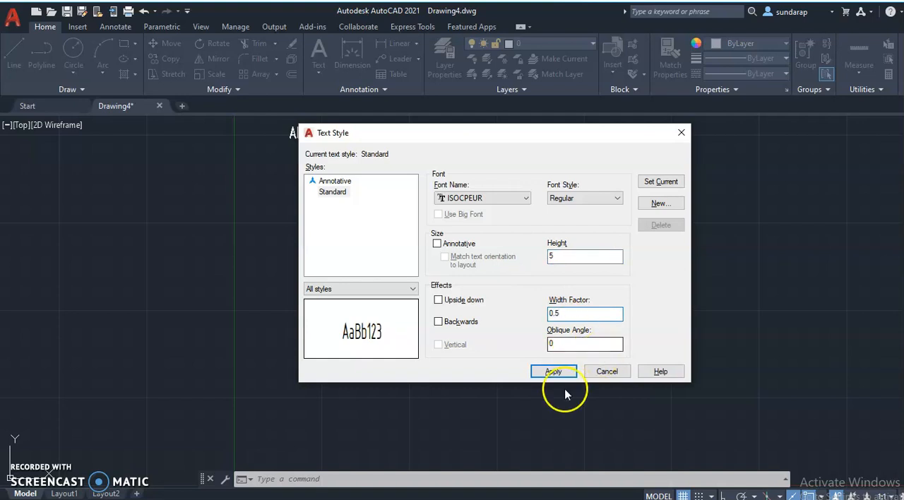
left_click(554, 370)
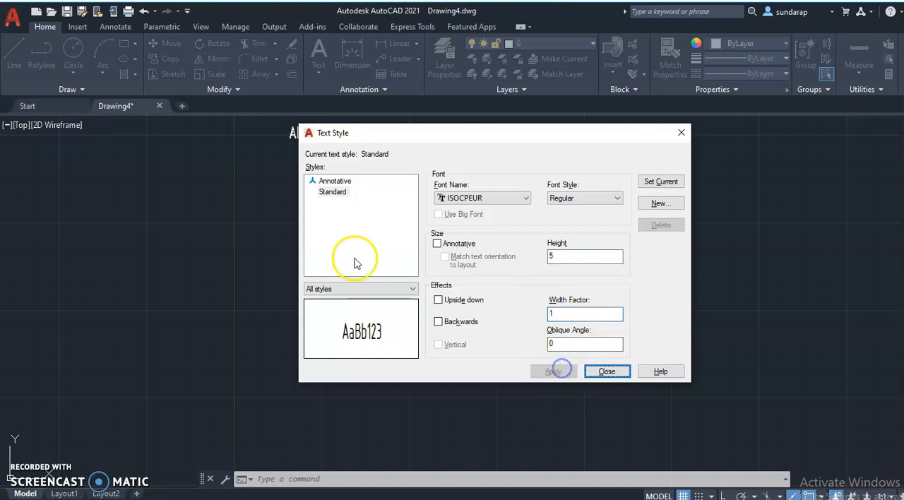
left_click(604, 371)
Create a wide multiline text box directly below the first alphabet line and enter ABCDEFGHIJKLMNOPQRSTUVWXYZ.
left_click(318, 48)
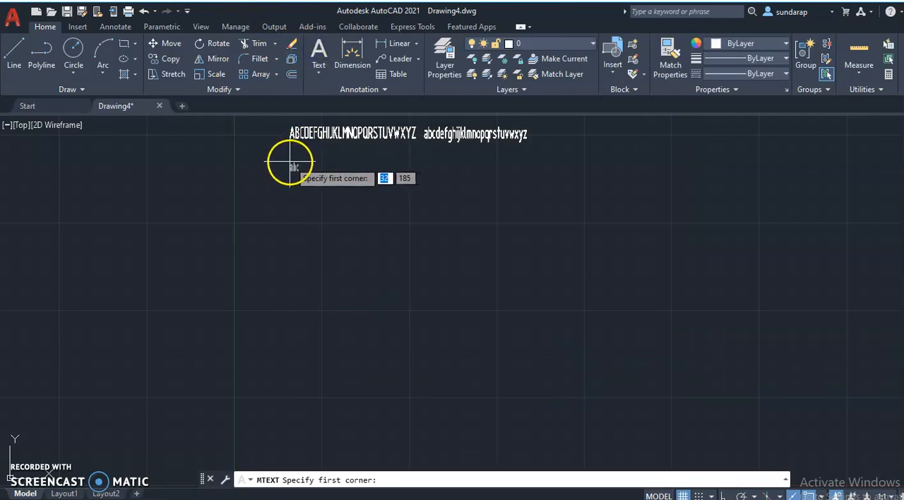
left_click(291, 162)
left_click(544, 149)
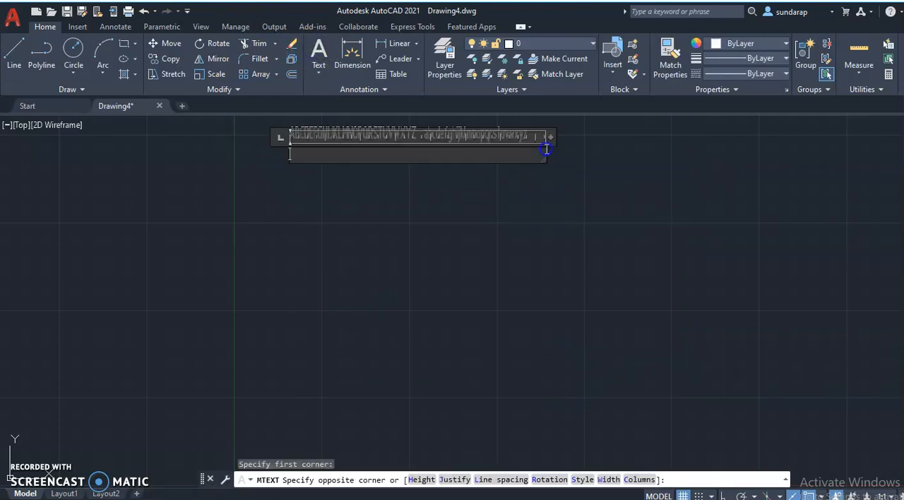
middle_click_drag(492, 210, 507, 323)
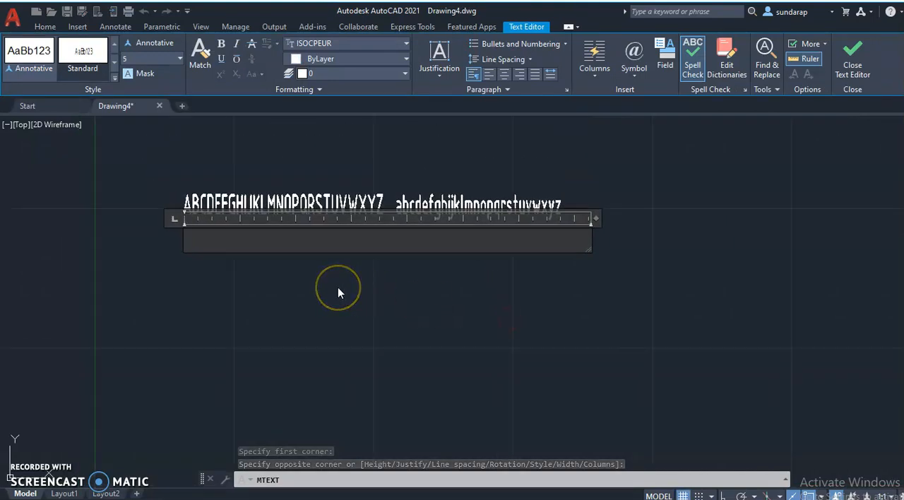
type("A")
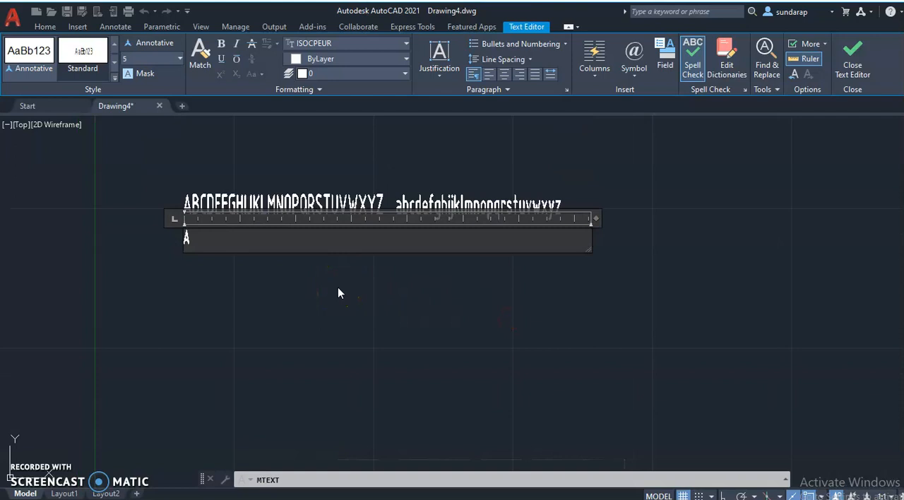
type("BCDEFGH")
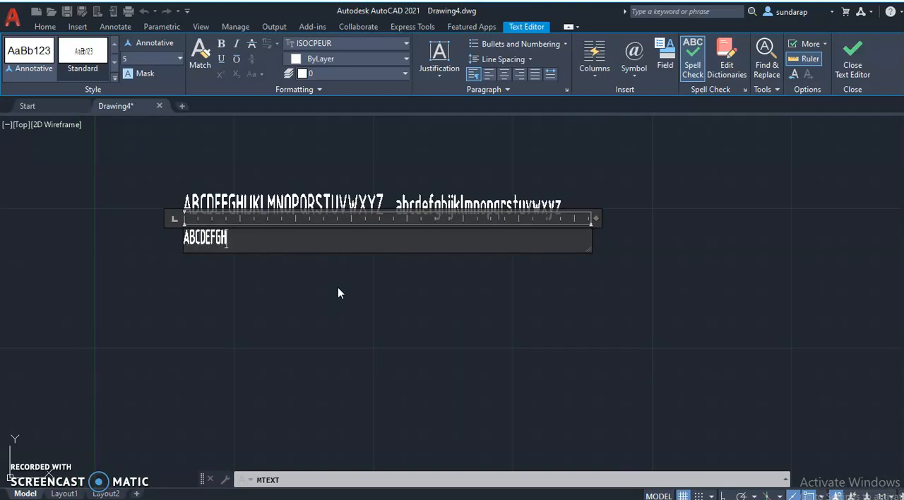
type("IJKLMN")
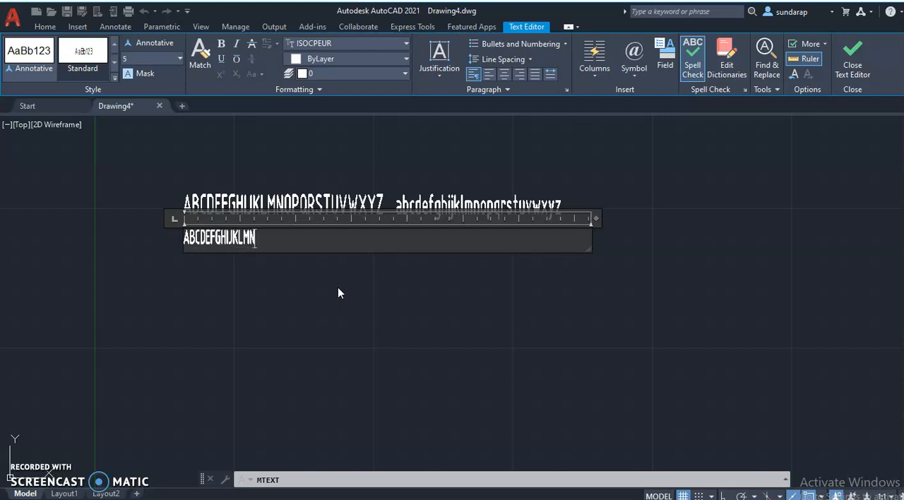
type("OPQRSTUV")
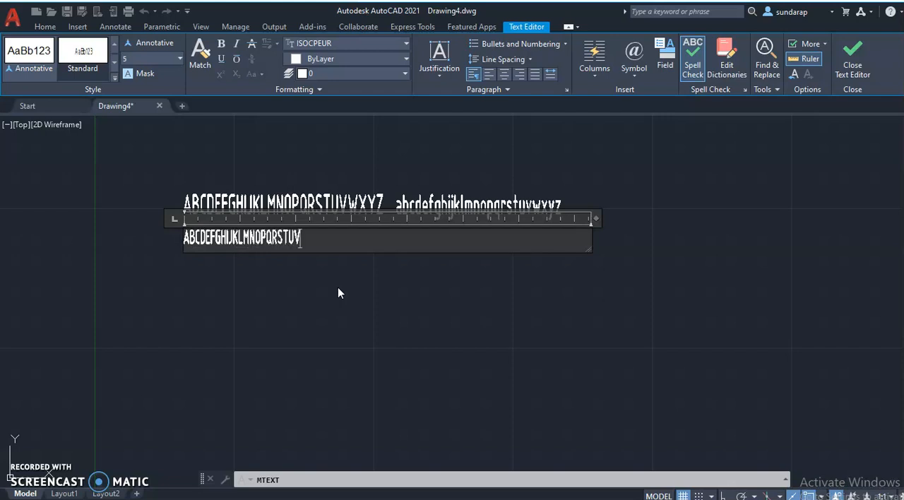
type("WXYZ")
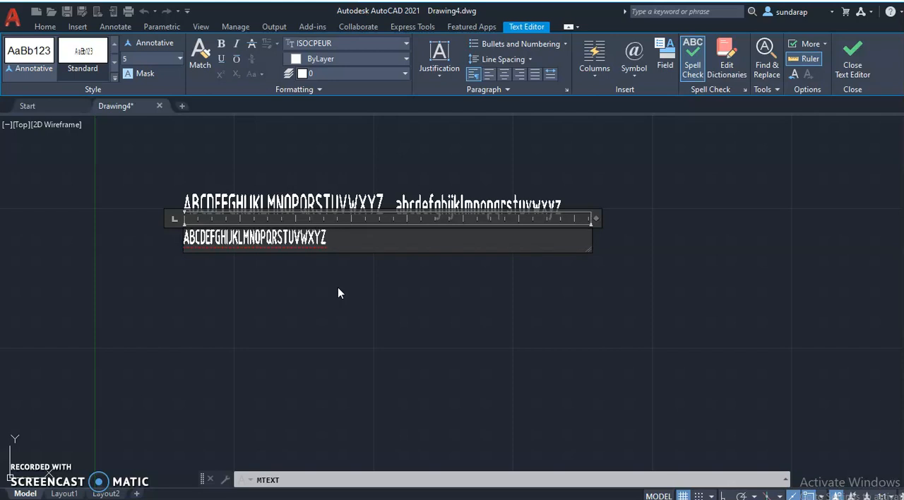
Add abcdefghijklmnopqrstuvwxyz after the second line's uppercase letters, separated by a gap, and finish the text.
type("abcdefghijklmnopq")
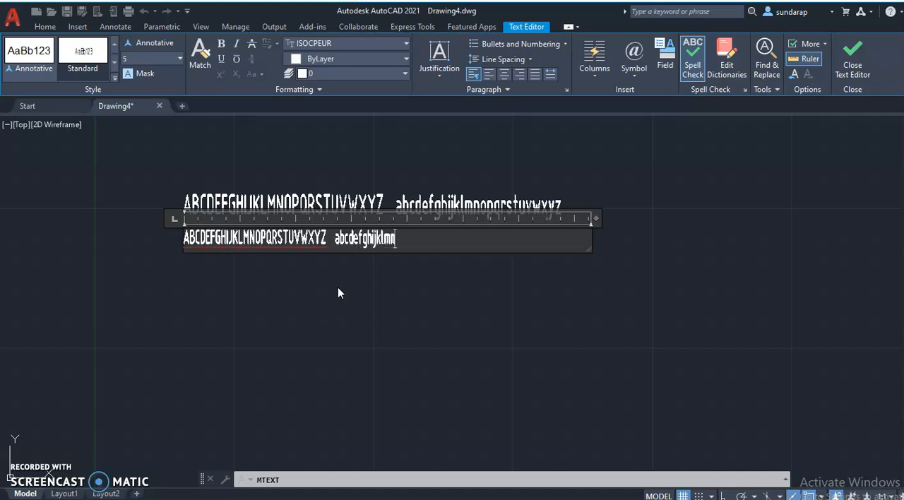
type("rstu")
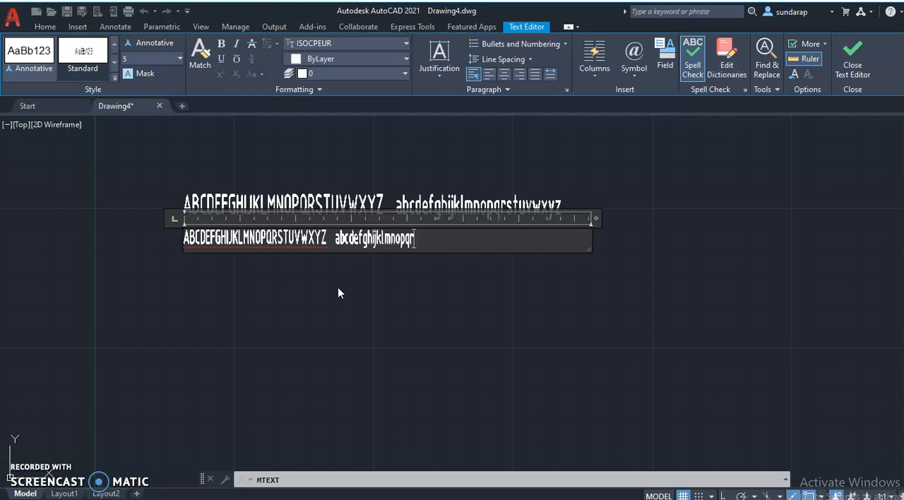
type("vwx")
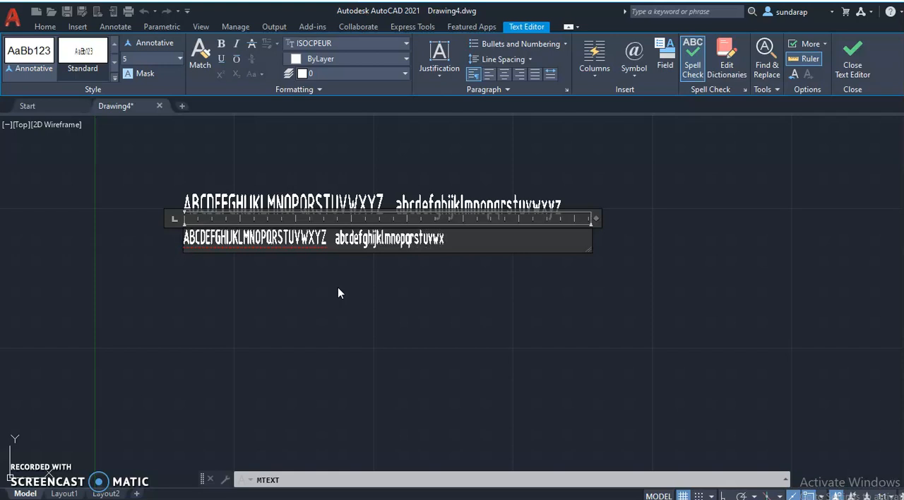
type("yz")
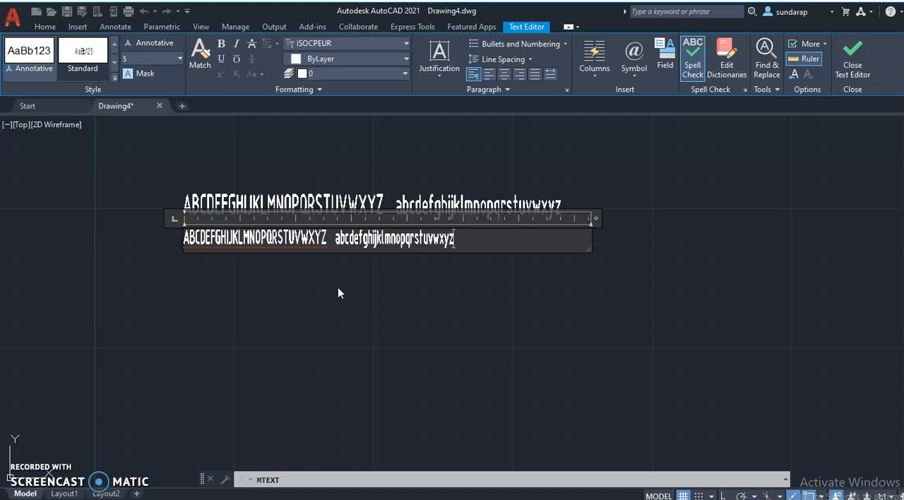
left_click(176, 306)
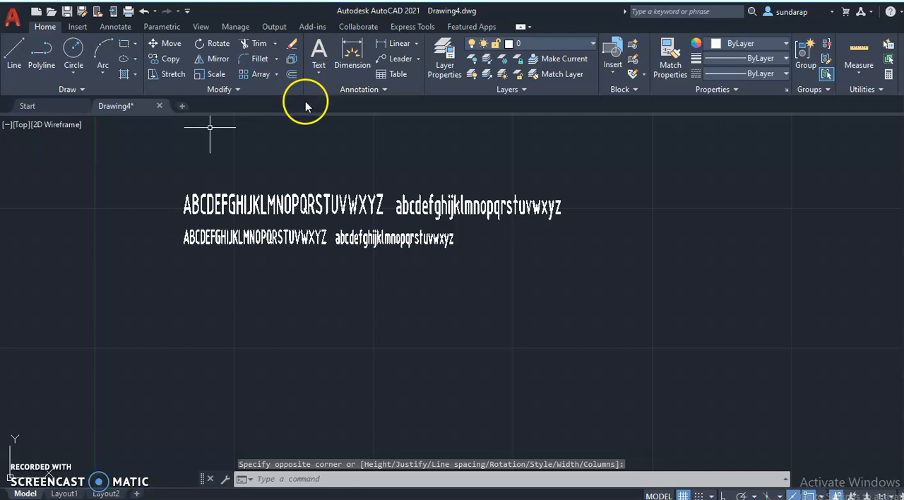
left_click(314, 48)
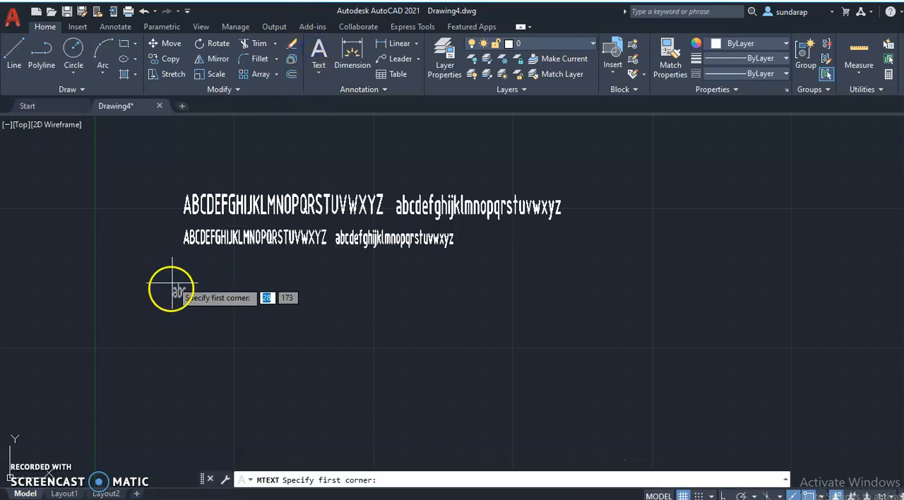
left_click(187, 262)
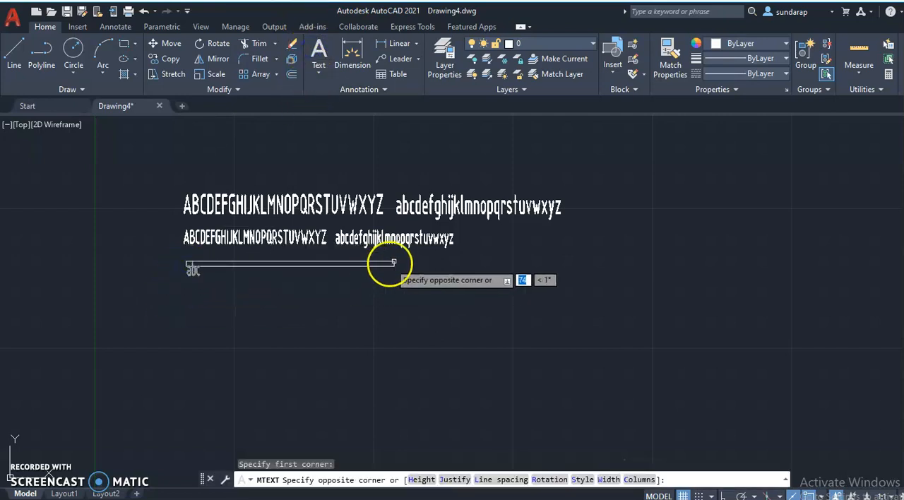
left_click(470, 260)
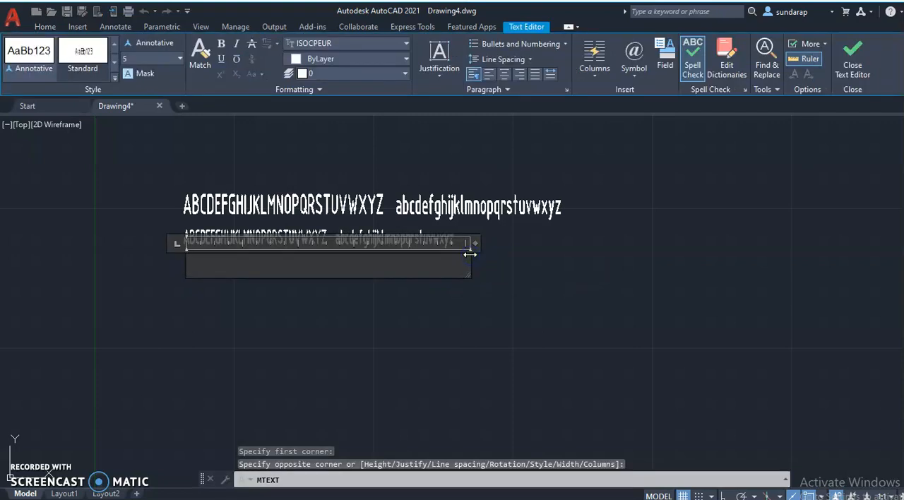
type("0123456789")
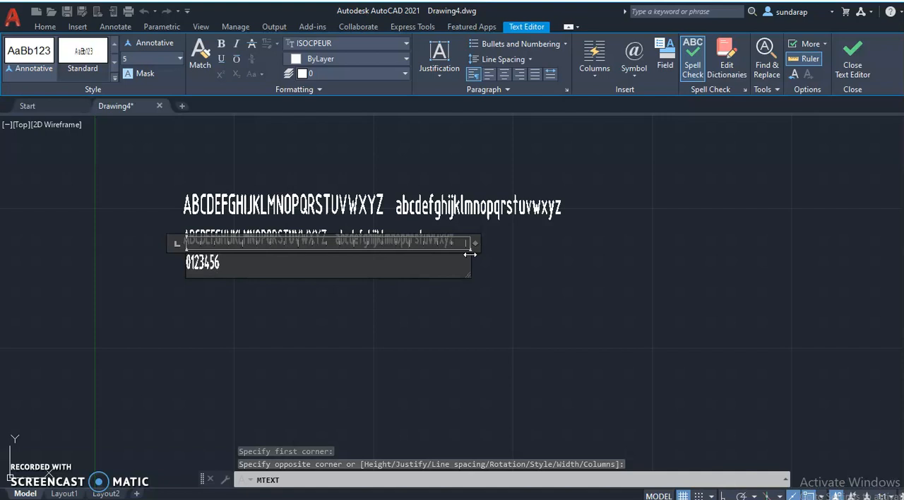
left_click(476, 300)
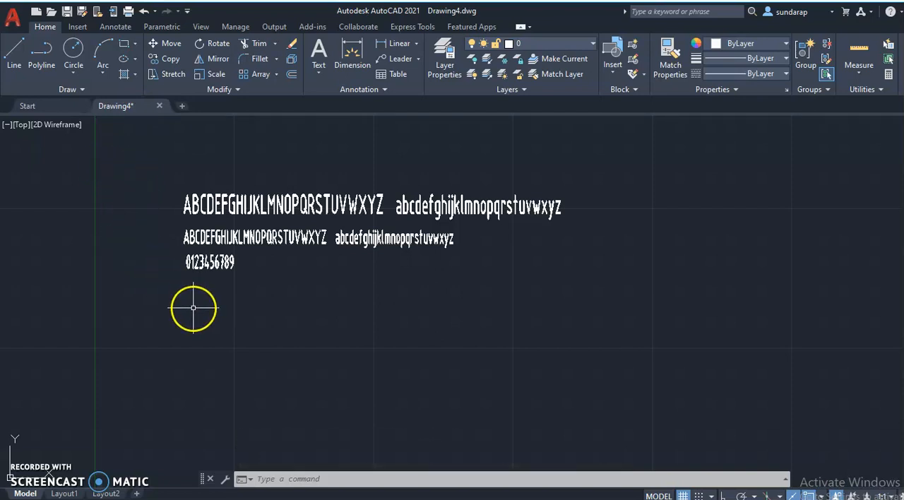
Draw a horizontal line 30 long below the digits with Ortho mode turned on.
left_click(15, 63)
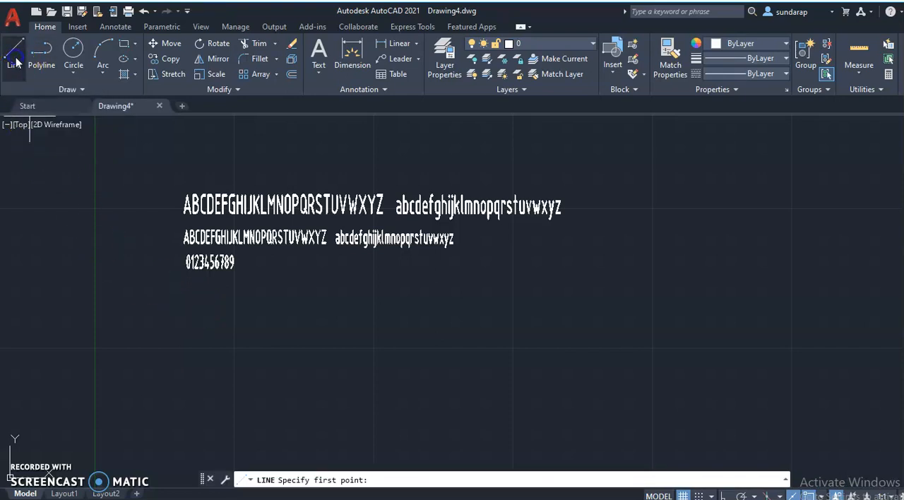
left_click(190, 331)
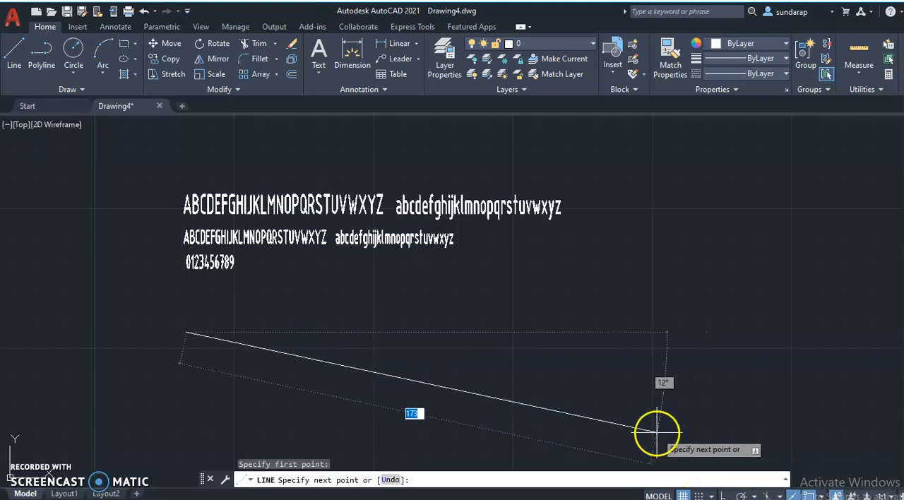
left_click(724, 496)
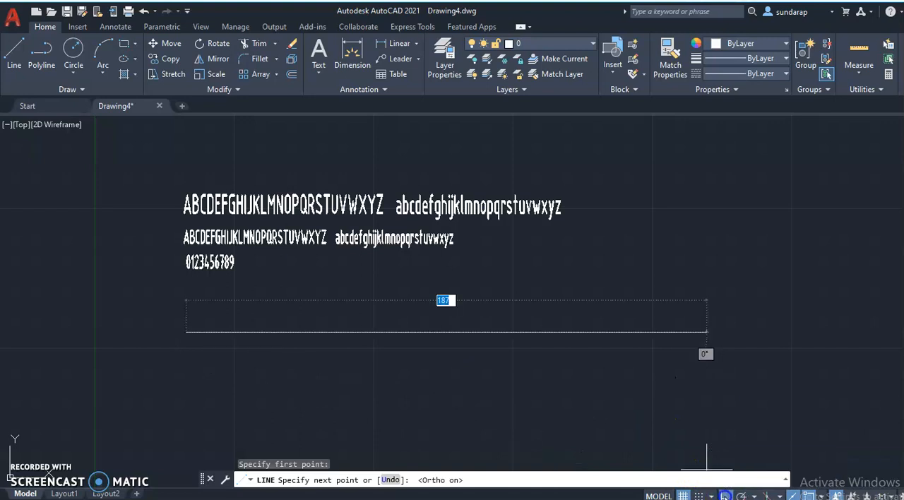
type("30")
key("Return")
right_click(403, 367)
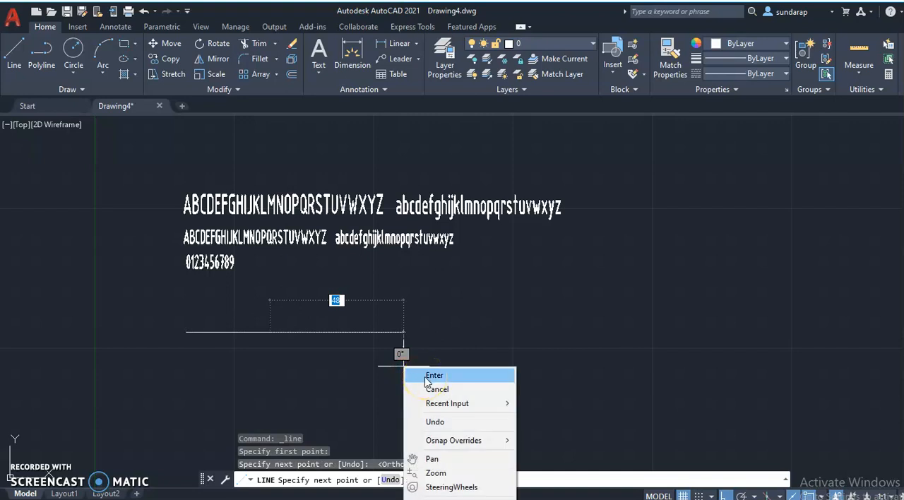
left_click(427, 376)
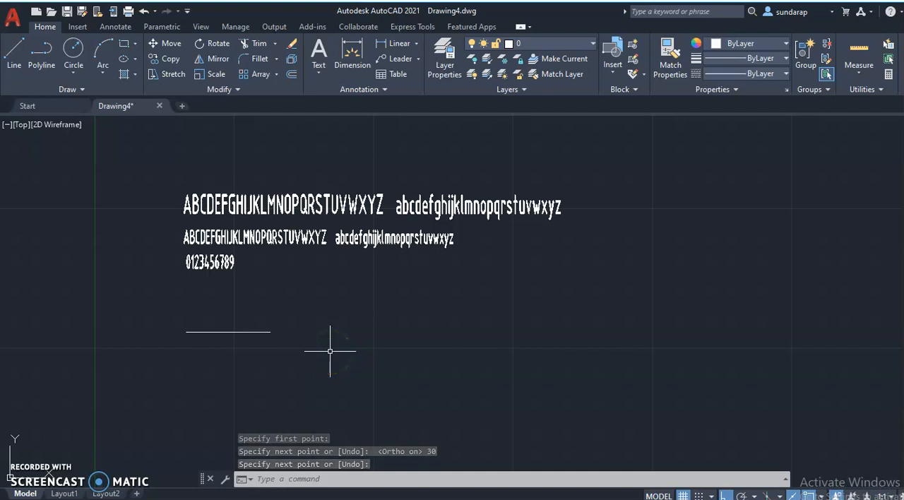
Draw a vertical line 30 long upward, starting to the right of the horizontal line and level with it.
key("Return")
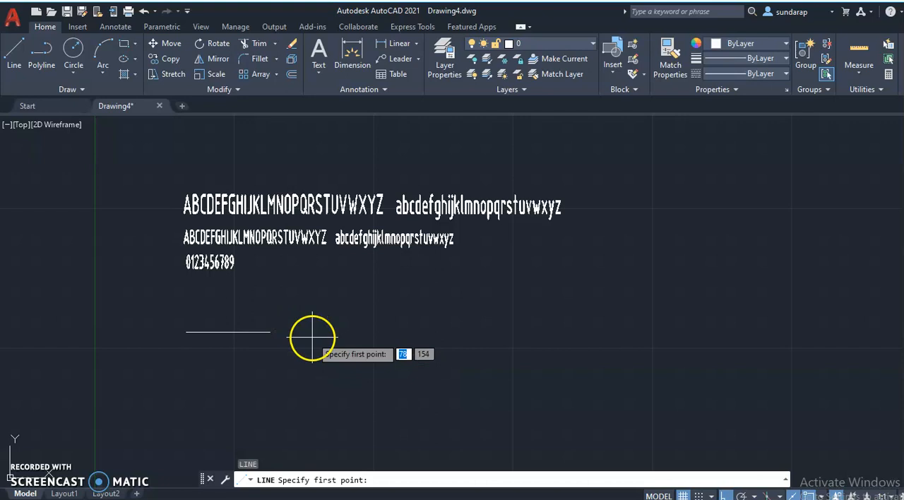
left_click(315, 331)
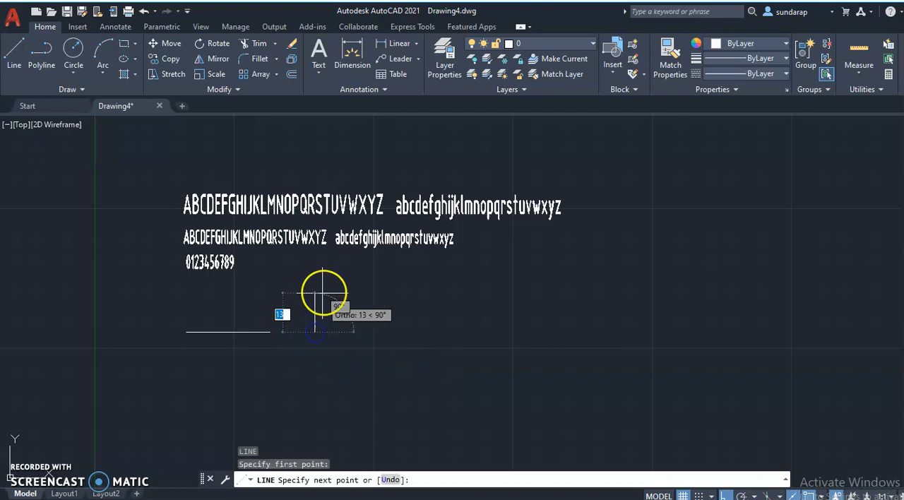
type("30")
key("Return")
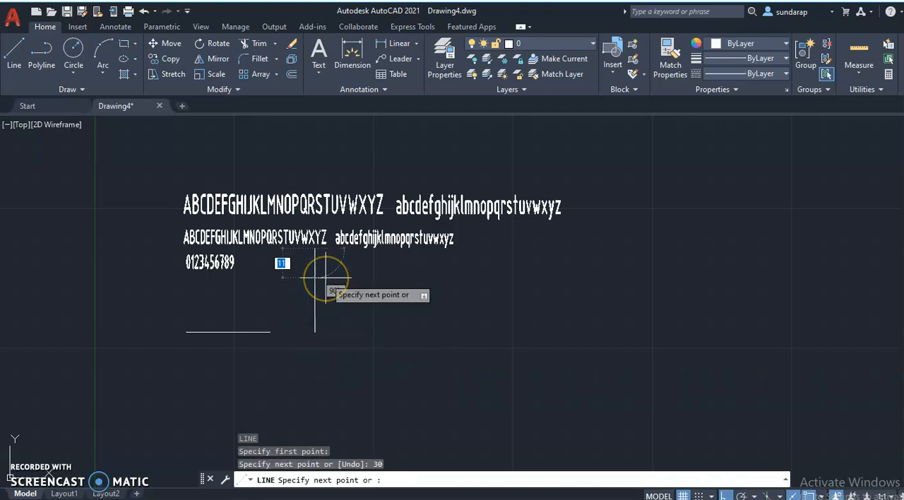
right_click(326, 277)
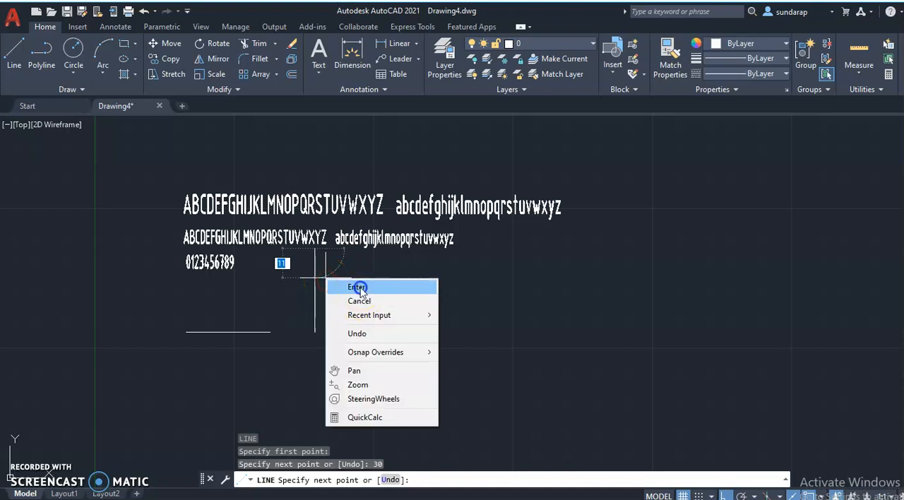
left_click(345, 285)
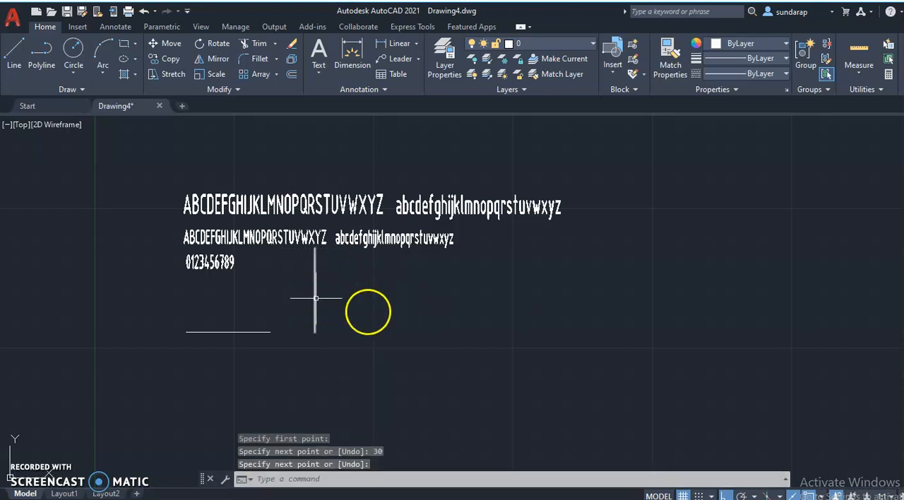
Move the vertical line straight down by its midpoint so the midpoint is level with the horizontal line.
left_click(330, 297)
left_click(387, 270)
left_click(315, 295)
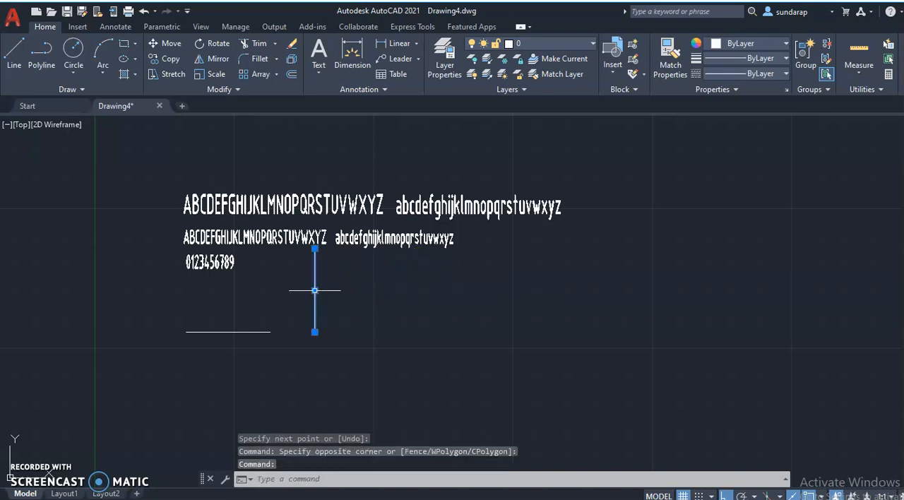
right_click(315, 291)
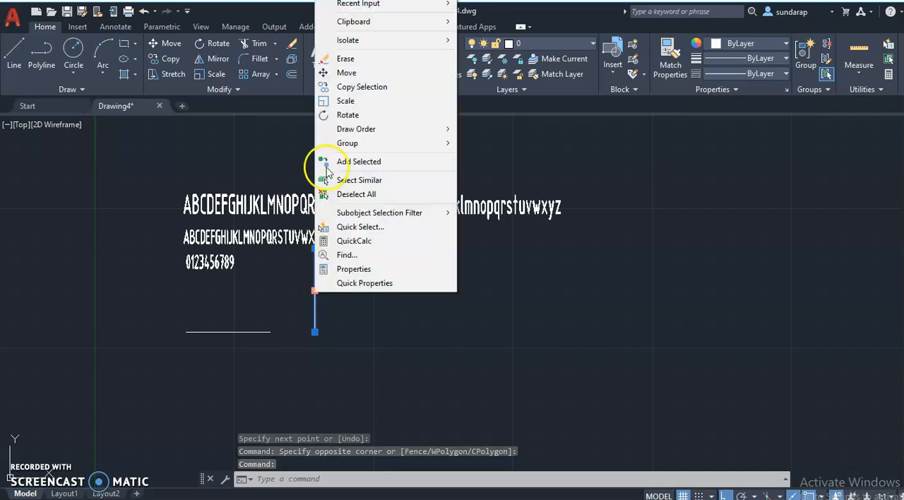
left_click(347, 73)
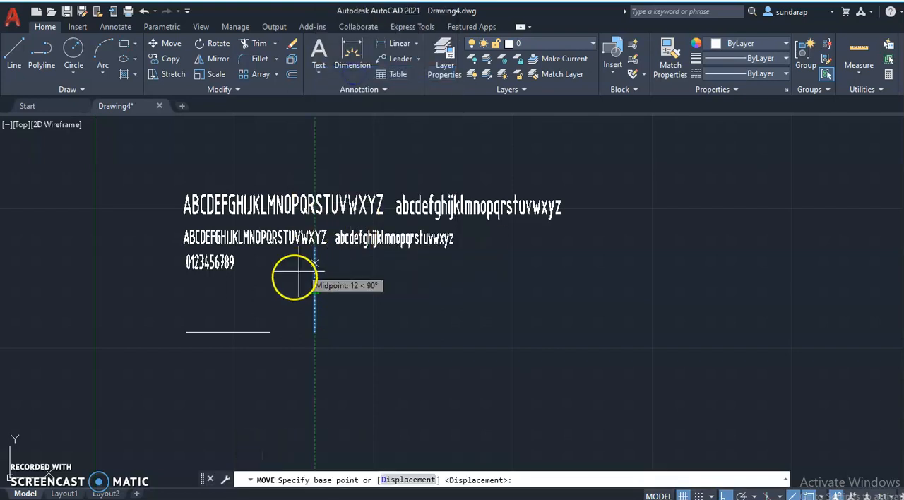
left_click(315, 291)
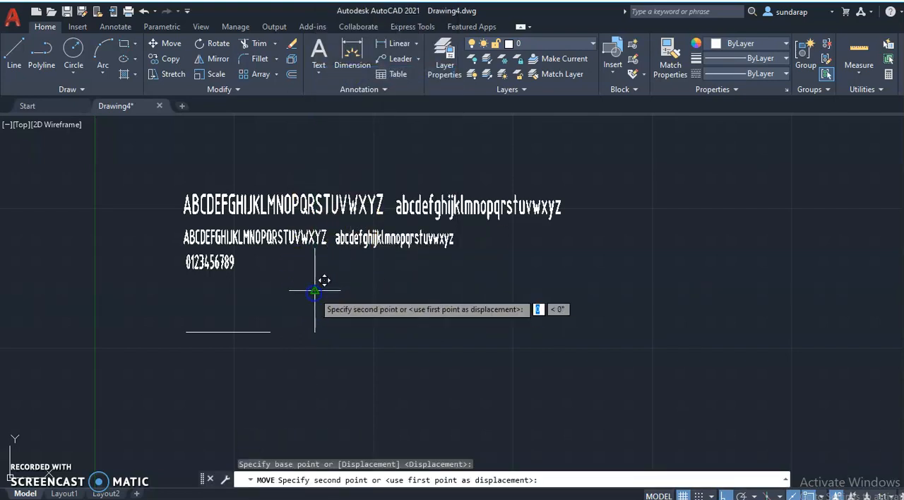
left_click(315, 331)
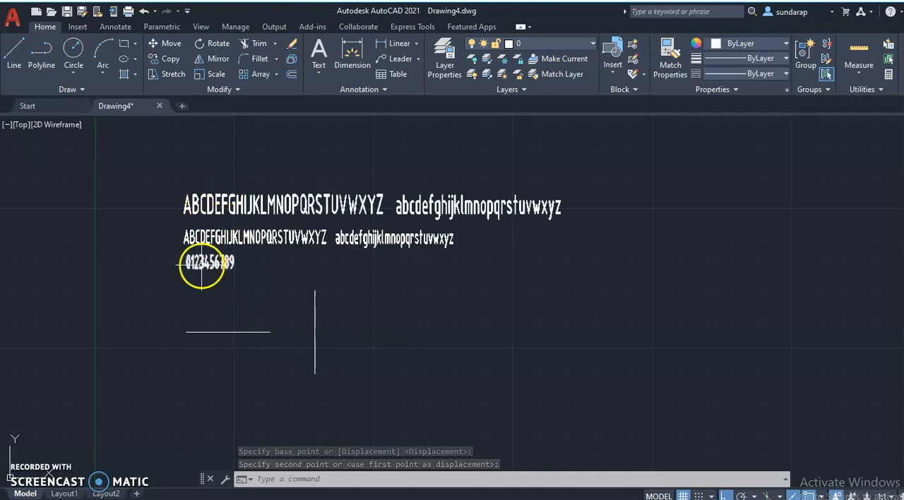
right_click(114, 194)
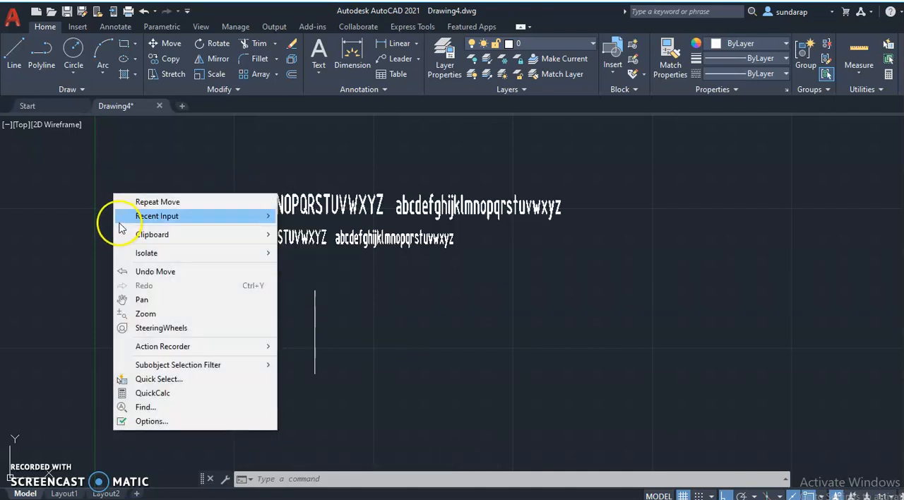
left_click(158, 176)
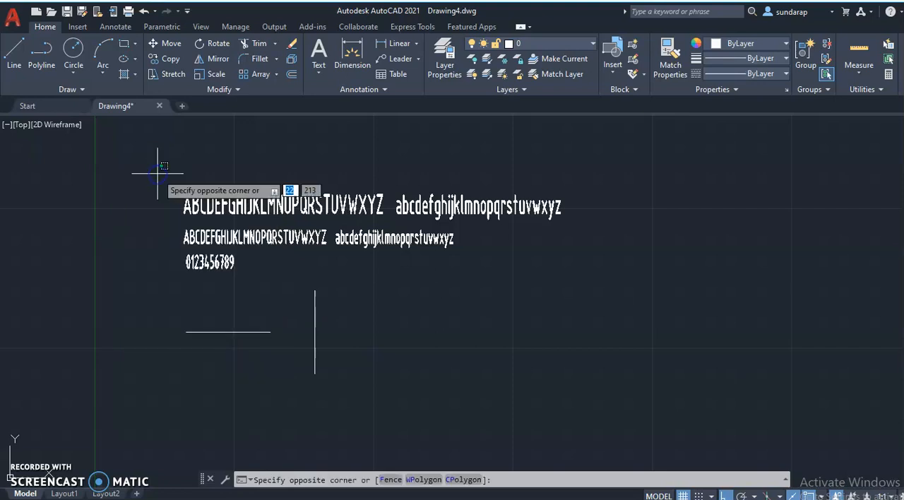
Draw a horizontal line 30 long to the right of the vertical line, level with its lower end.
left_click(14, 57)
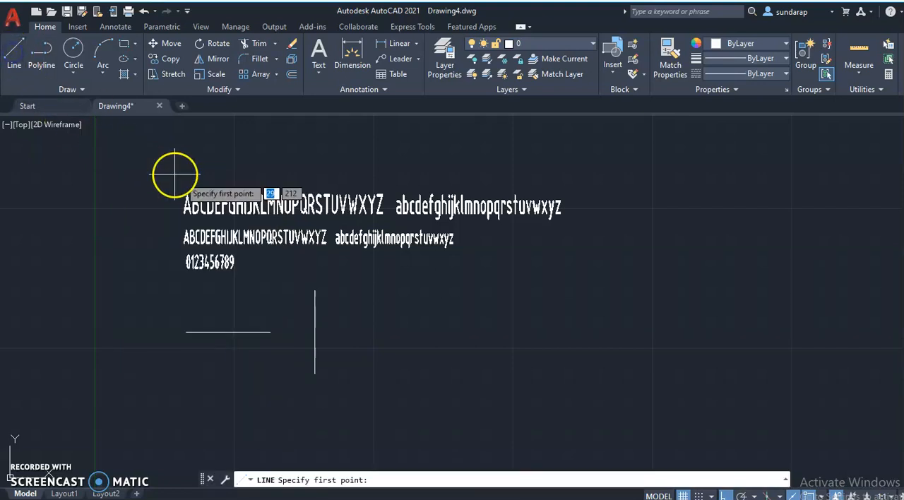
left_click(365, 374)
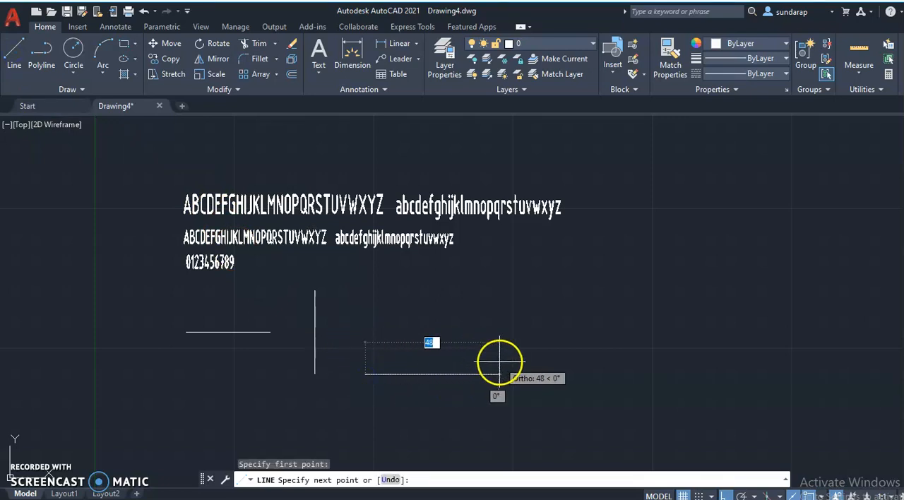
type("3")
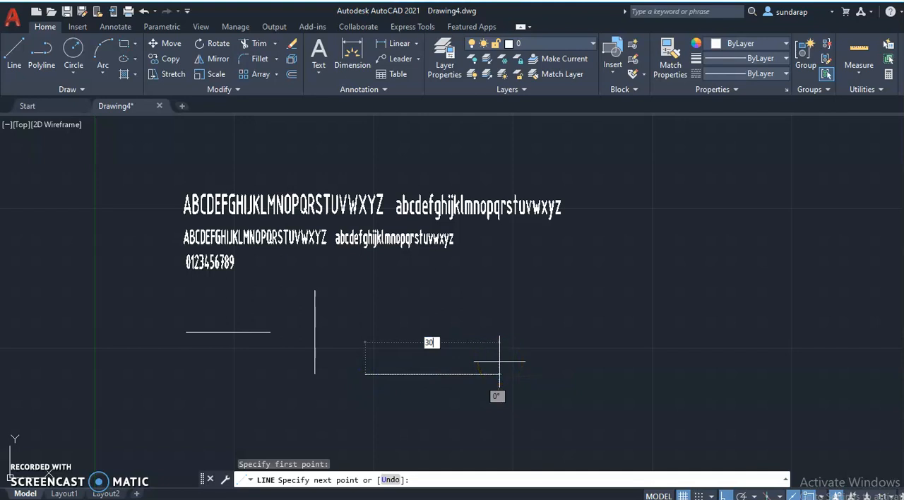
type("0")
key("Return")
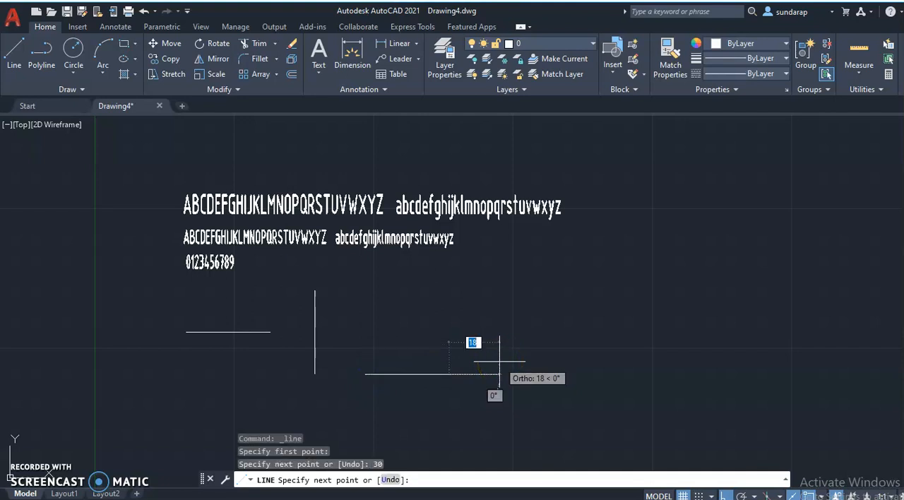
right_click(445, 333)
left_click(475, 344)
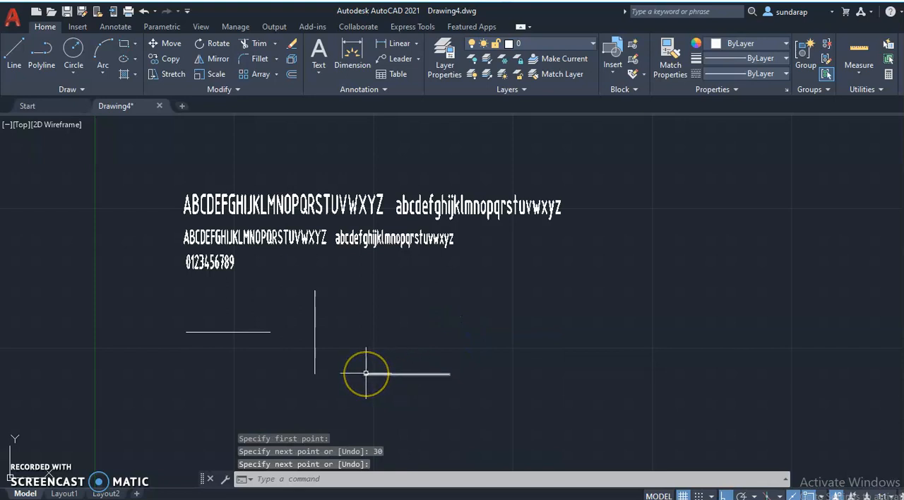
Clear all object snap modes, select them all again, and apply the object snap settings.
scroll(365, 373, "up", 2)
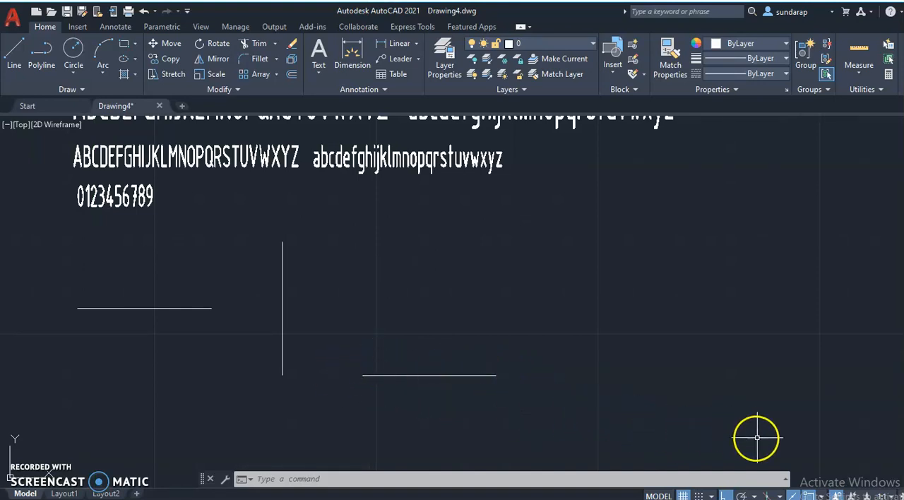
left_click(822, 497)
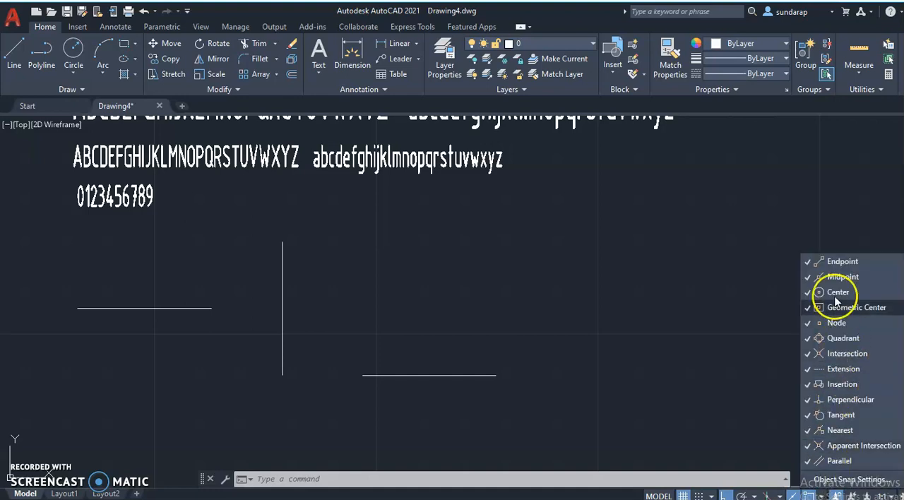
left_click(835, 480)
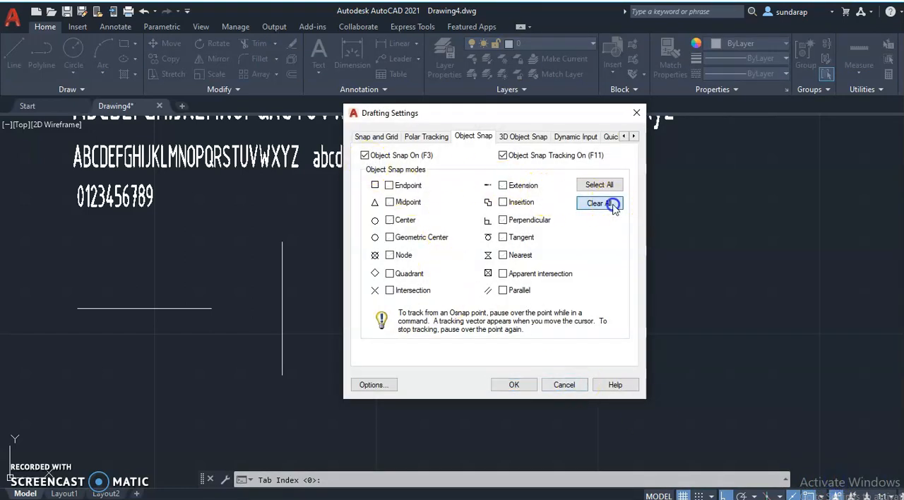
left_click(598, 185)
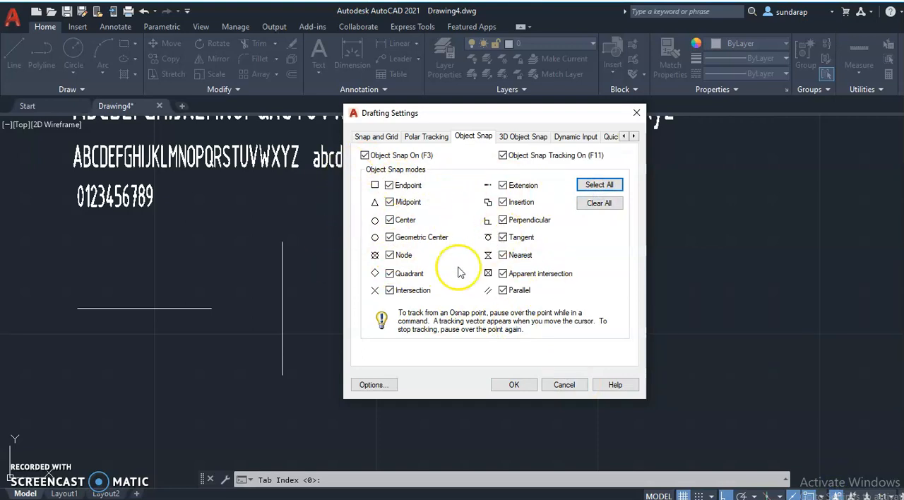
left_click(514, 384)
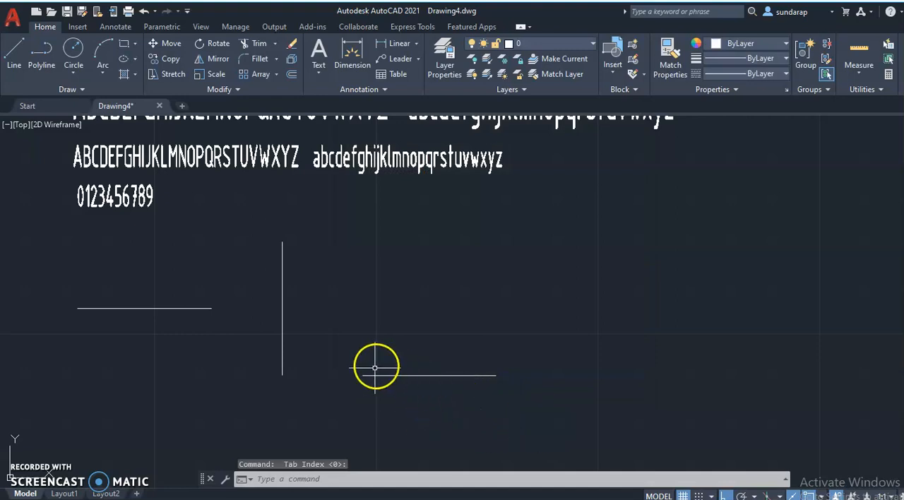
Draw a line 30 long straight up from the midpoint of the new horizontal line.
left_click(15, 60)
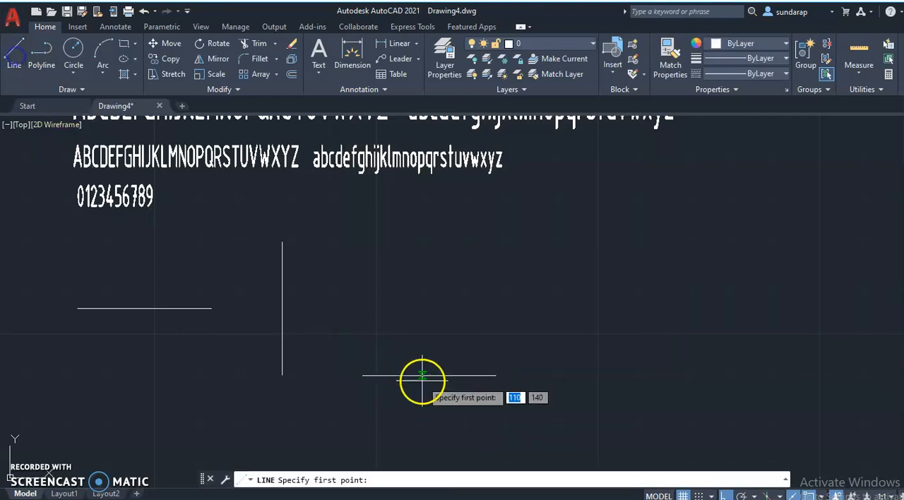
left_click(363, 375)
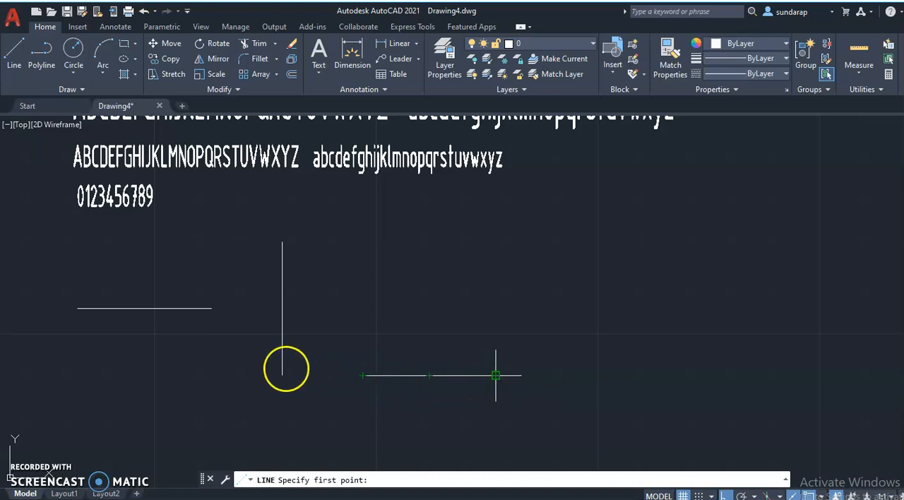
left_click(429, 375)
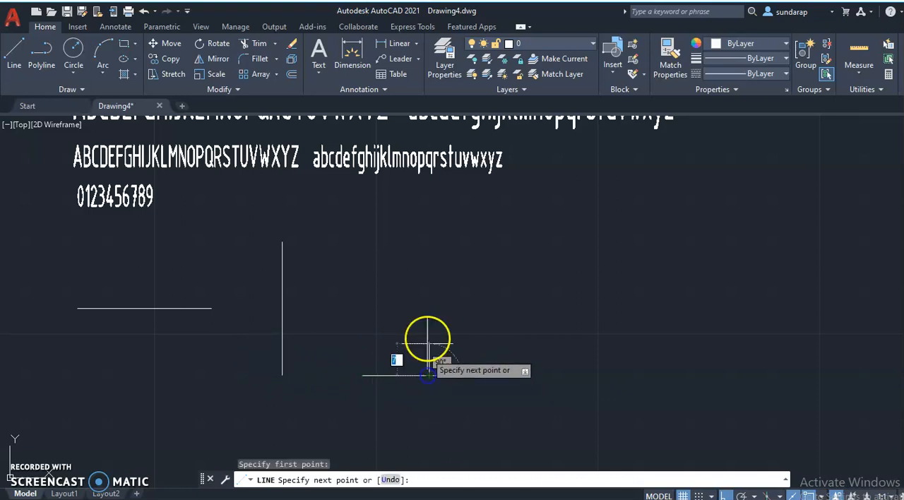
type("30")
key("Return")
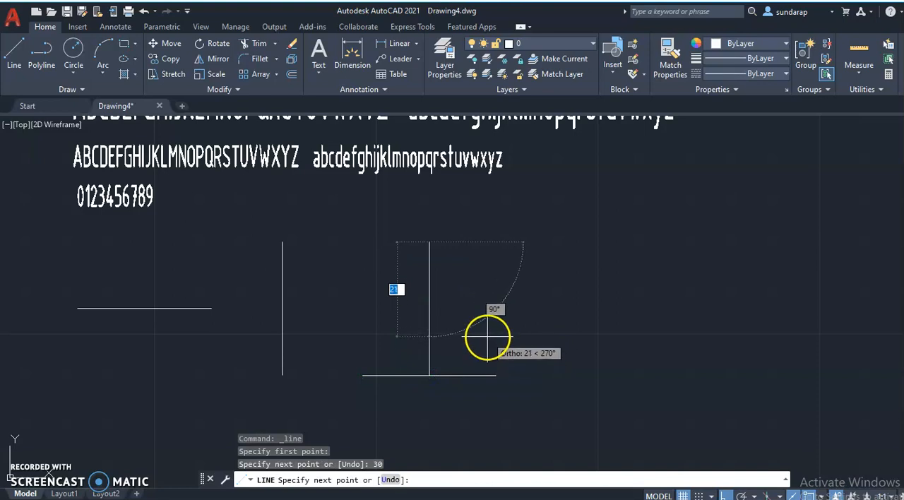
Turn Ortho mode off and continue the line from the apex to the base line's right endpoint, ending the command there.
left_click(724, 494)
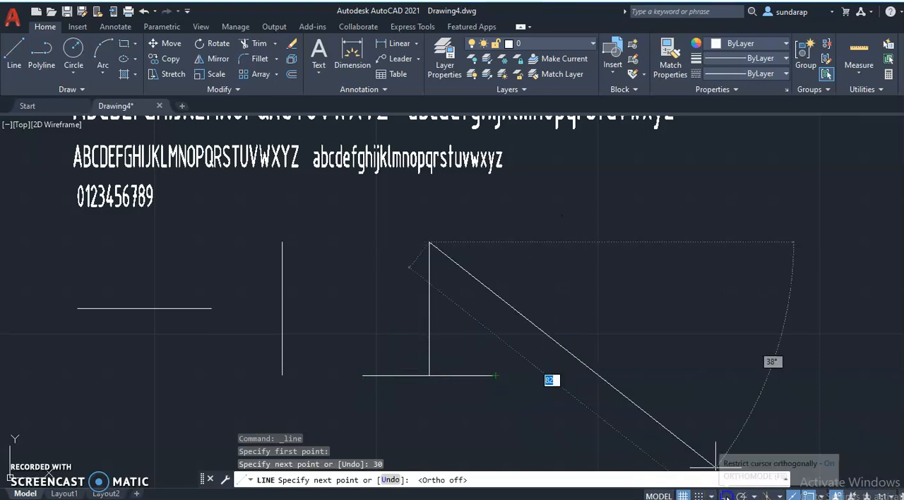
left_click(496, 375)
right_click(491, 358)
left_click(497, 362)
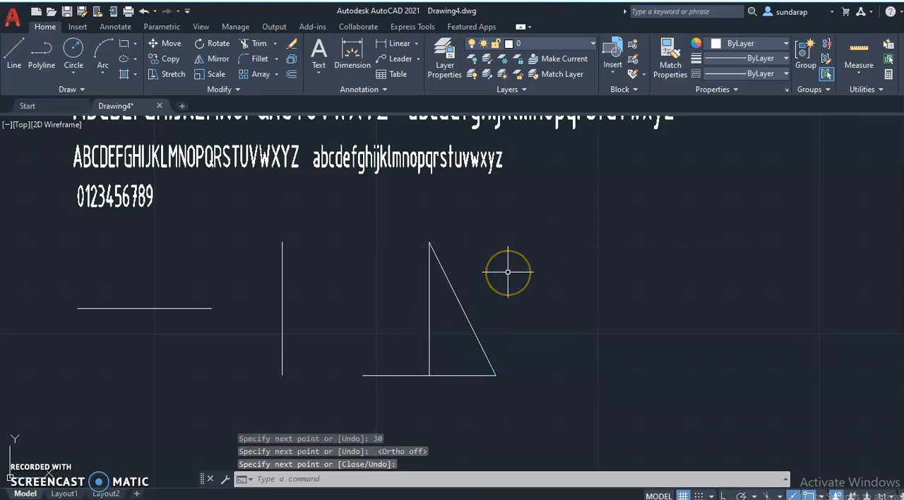
Draw a line from the apex to the base line's left endpoint to close the triangle.
key("Return")
left_click(429, 243)
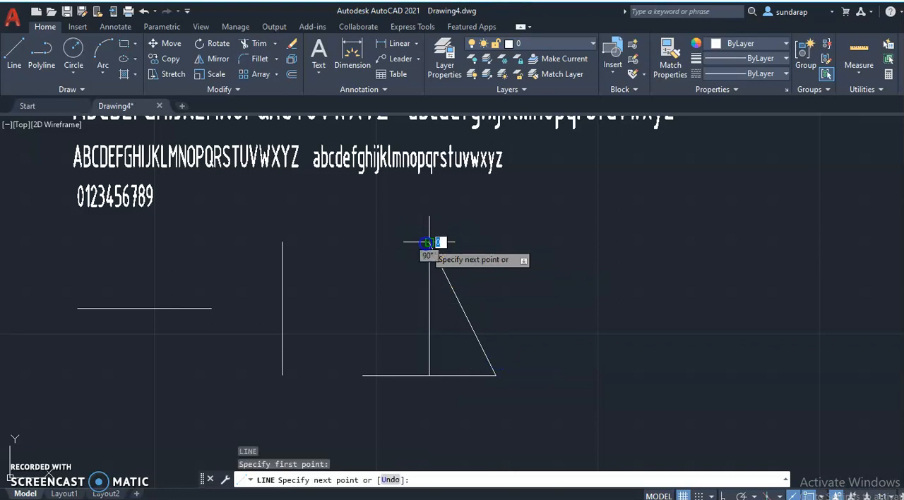
left_click(362, 375)
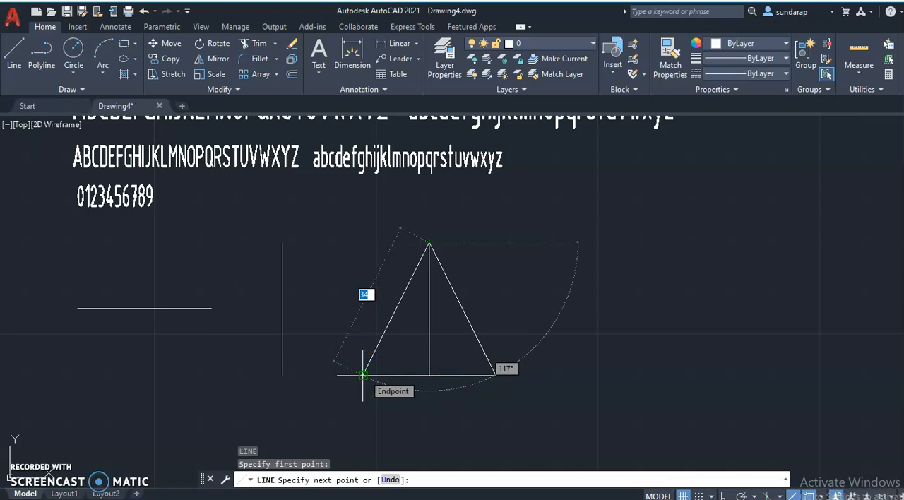
left_click(363, 375)
right_click(362, 375)
left_click(386, 384)
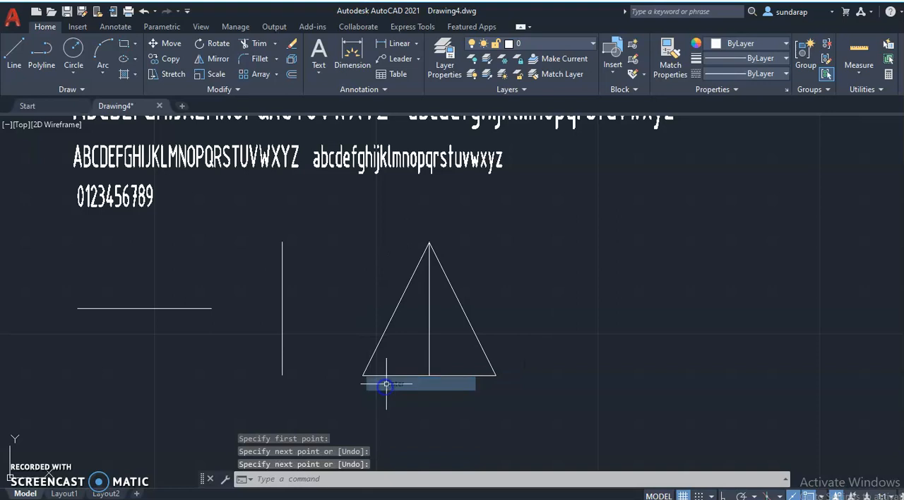
Delete the vertical construction line inside the triangle.
key("Return")
left_click(429, 313)
key("Delete")
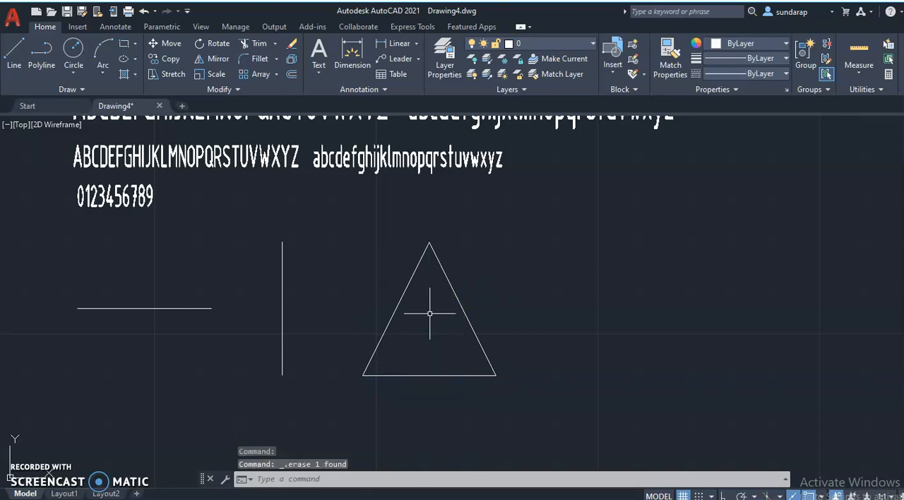
Draw a circle to the right of the triangle using the Diameter option with a value of 30.
left_click(74, 50)
left_click(626, 333)
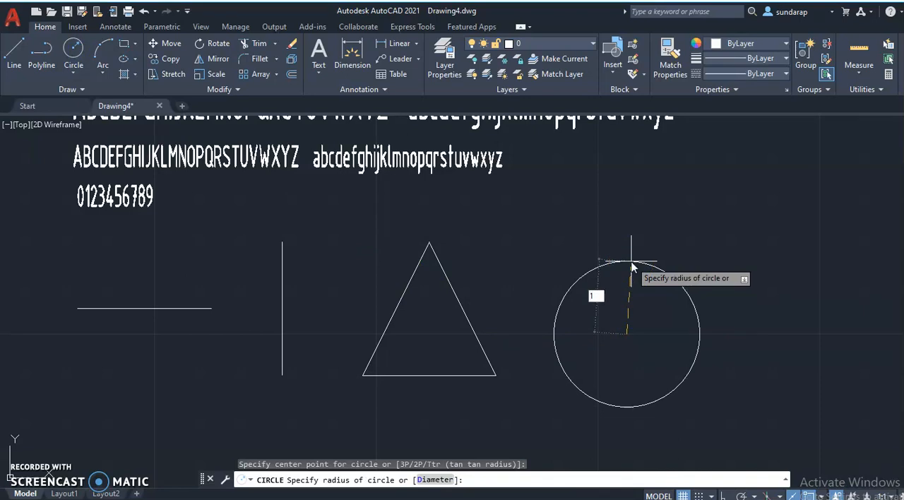
left_click(433, 480)
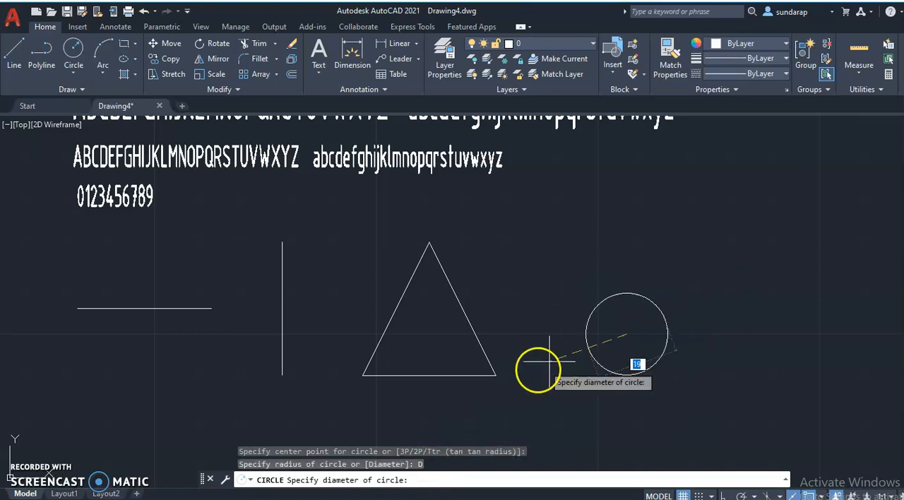
type("30")
key("Return")
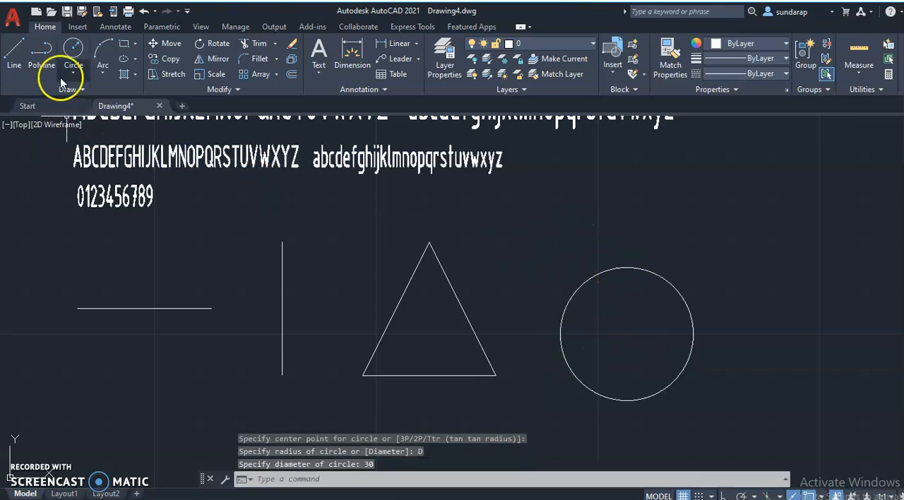
Draw a 30 by 30 square to the right of the circle with the Rectangle command.
left_click(125, 45)
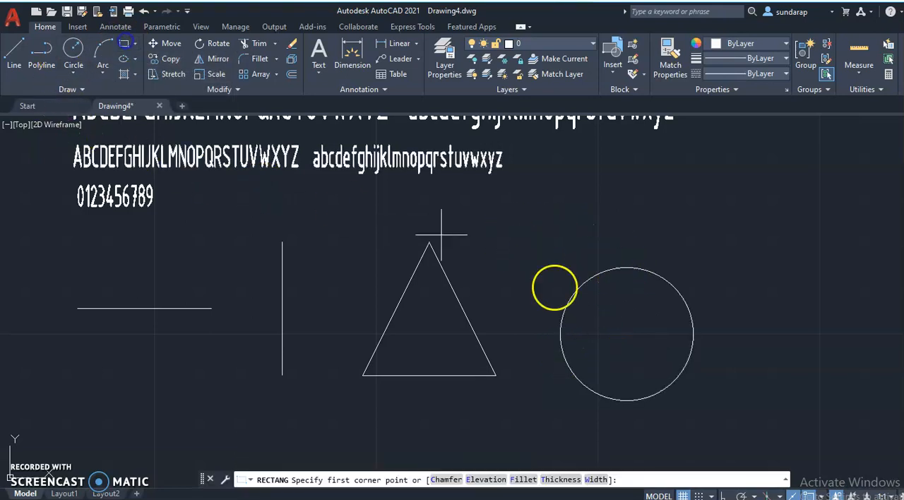
left_click(736, 362)
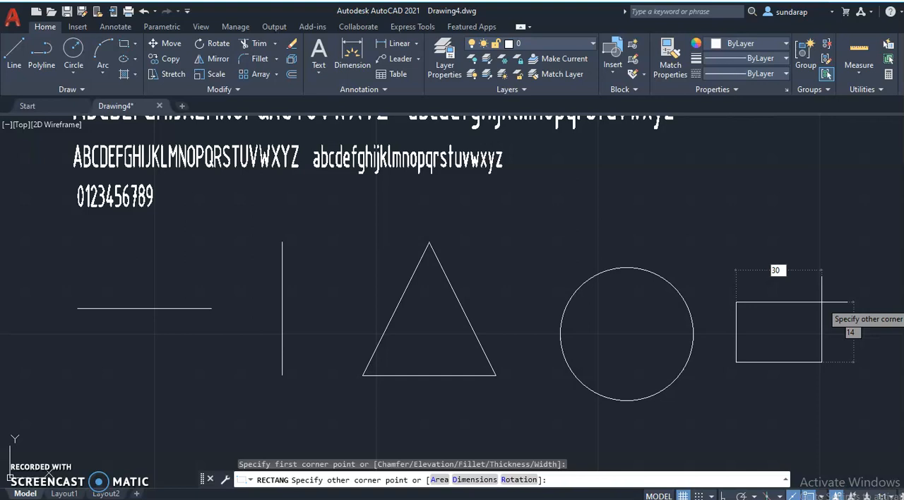
key("Tab")
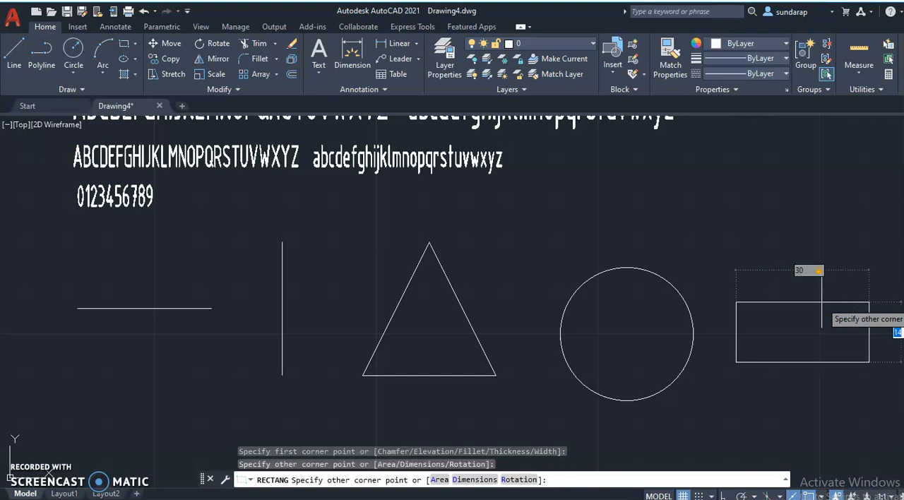
key("Return")
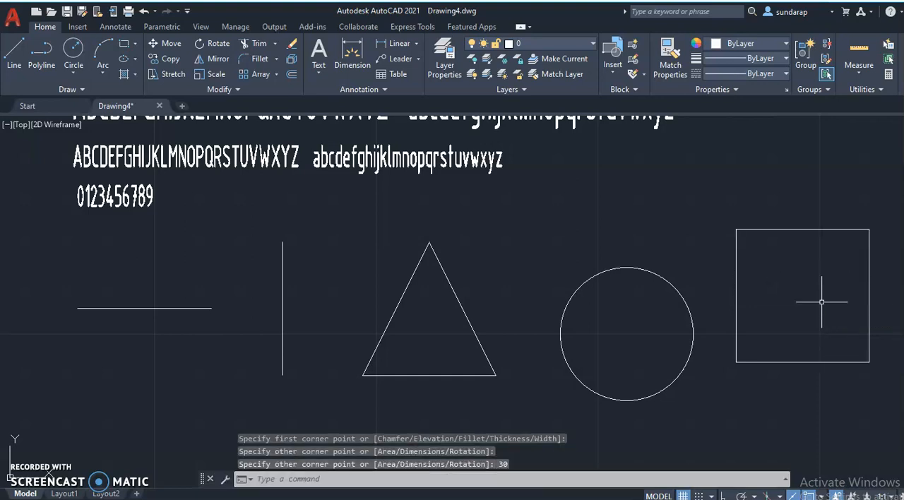
scroll(765, 320, "down", 2)
scroll(766, 311, "down", 2)
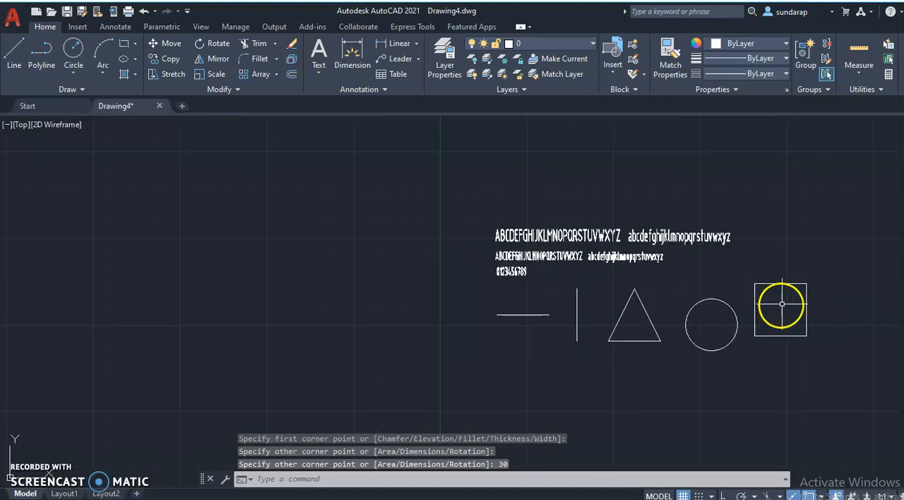
Draw a 50 by 30 rectangle to the right of the square with the Rectangle command.
middle_click_drag(740, 268, 392, 286)
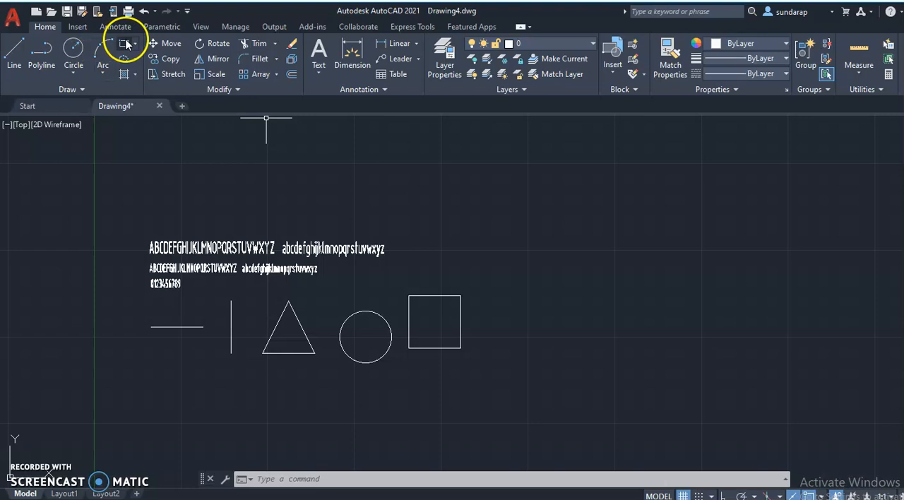
left_click(123, 44)
left_click(506, 348)
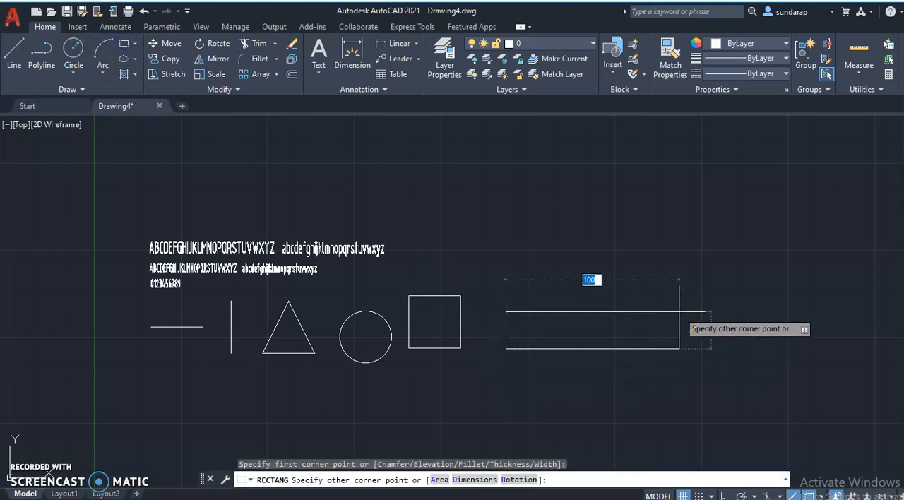
key("Tab")
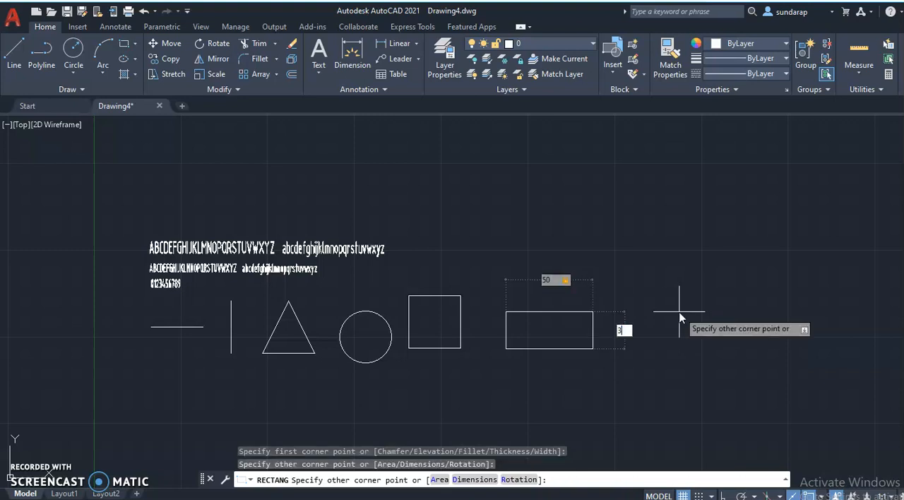
key("Return")
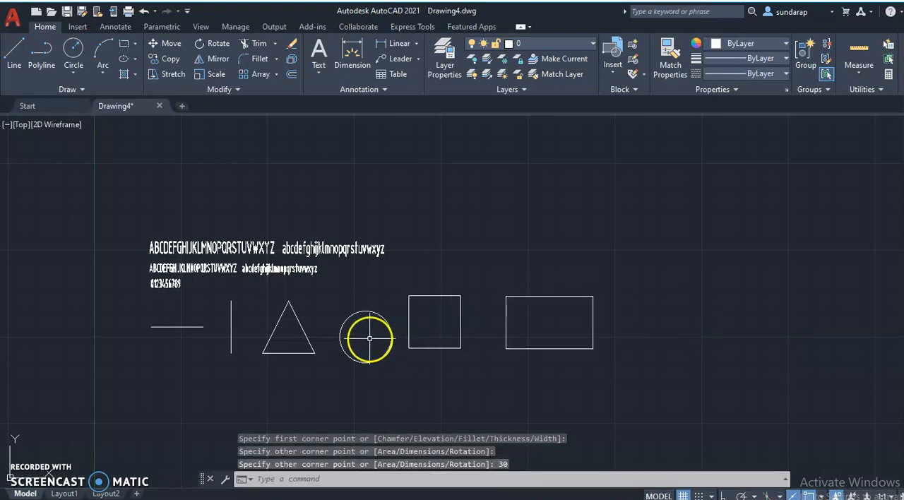
Move the circle by its centre grip so it sits level with the triangle and square, and clear the selection.
left_click(364, 312)
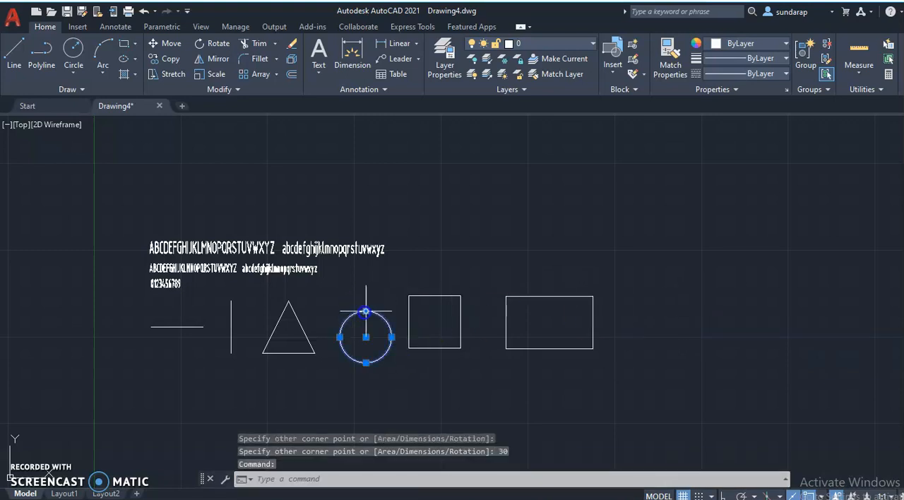
left_click(365, 336)
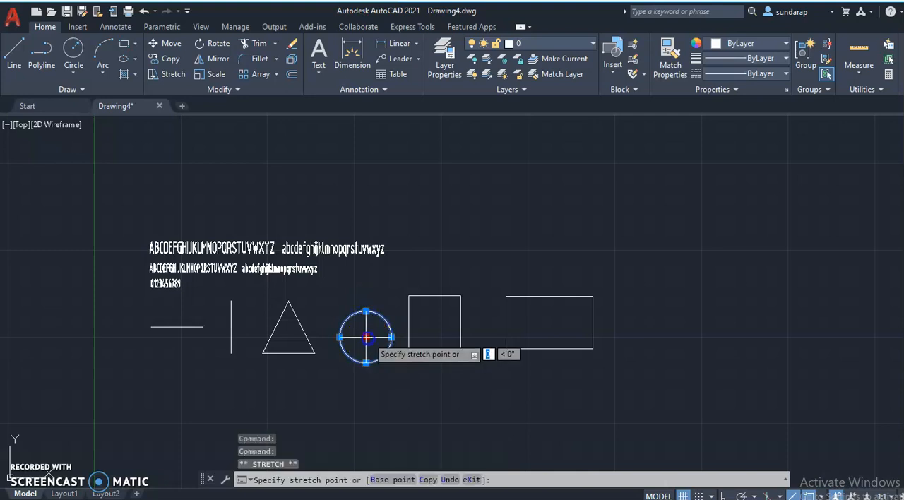
left_click(365, 316)
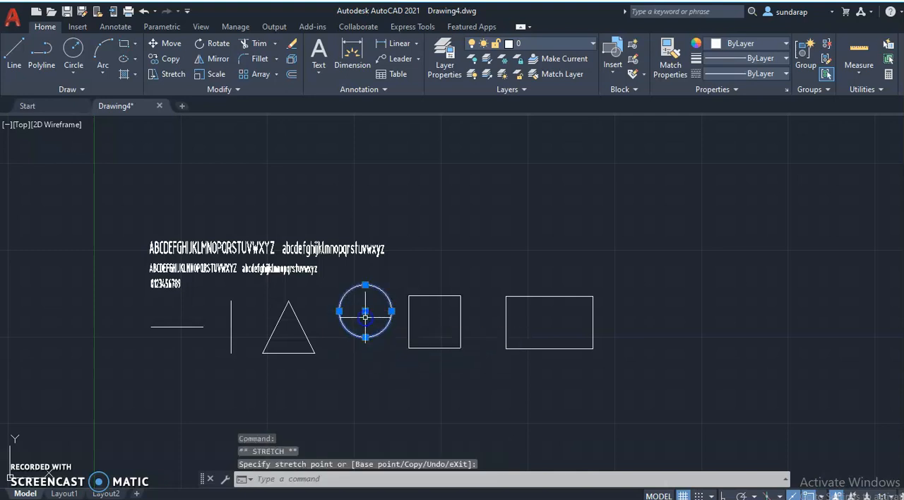
left_click(365, 311)
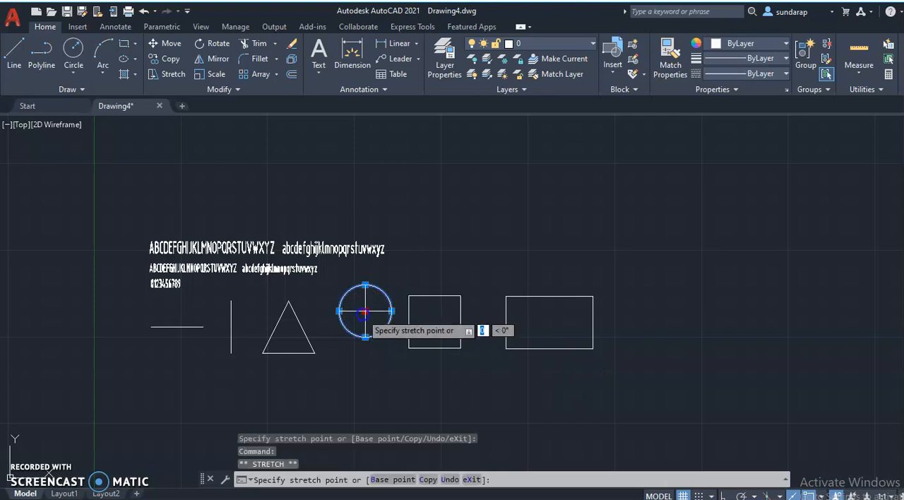
left_click(363, 326)
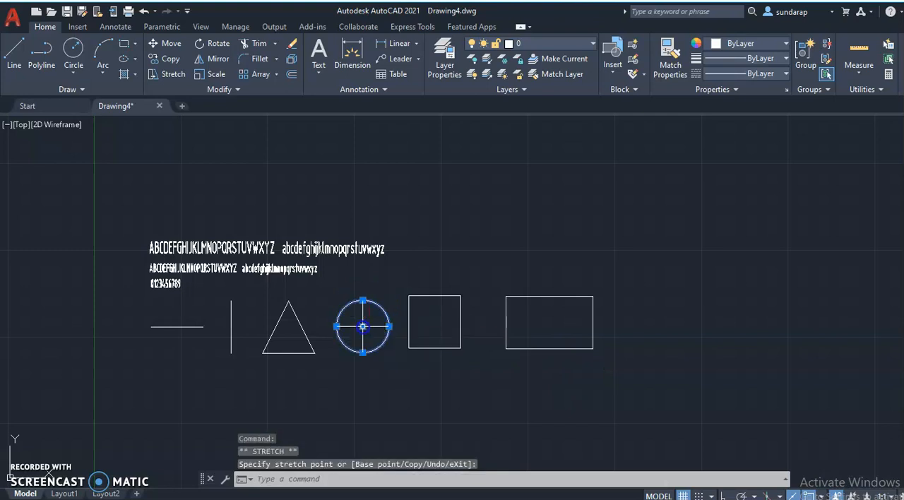
left_click(704, 358)
right_click(704, 358)
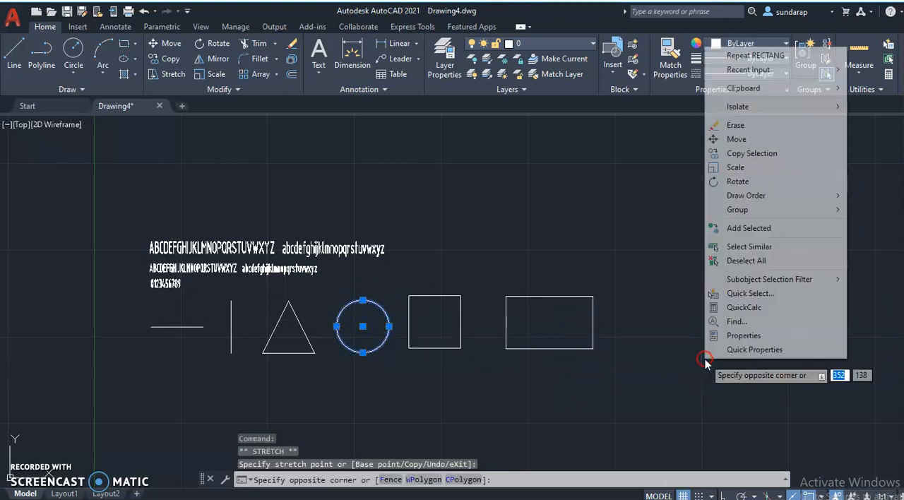
left_click(619, 150)
key("Escape")
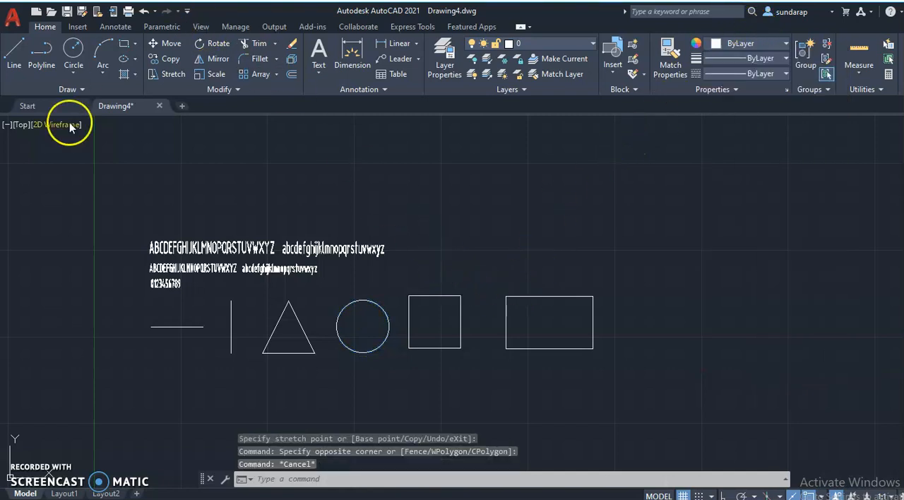
left_click(134, 45)
left_click(145, 86)
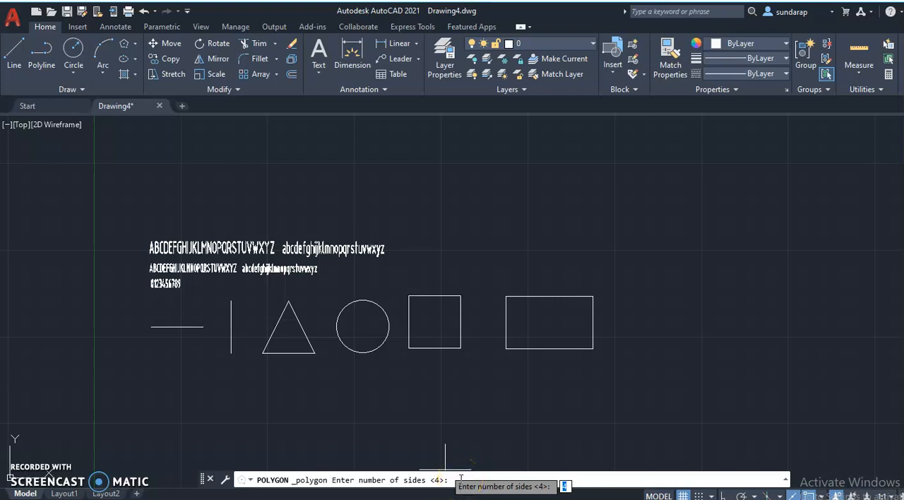
type("5")
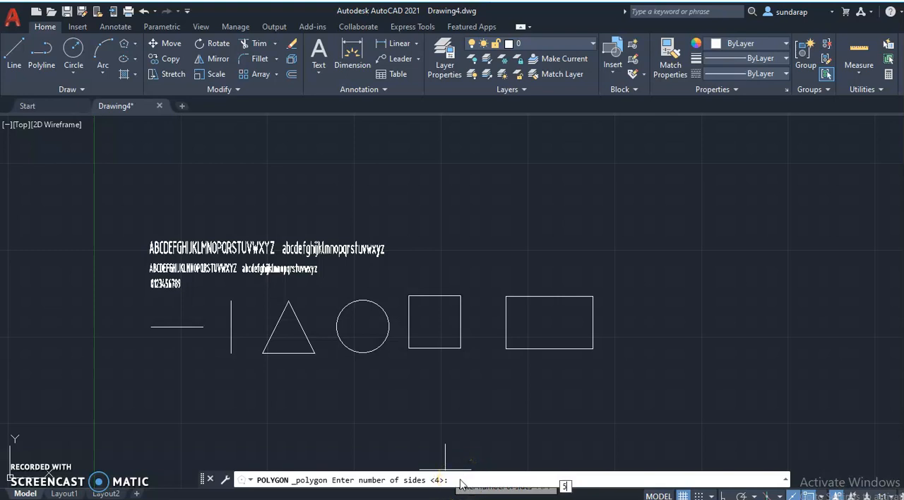
key("Return")
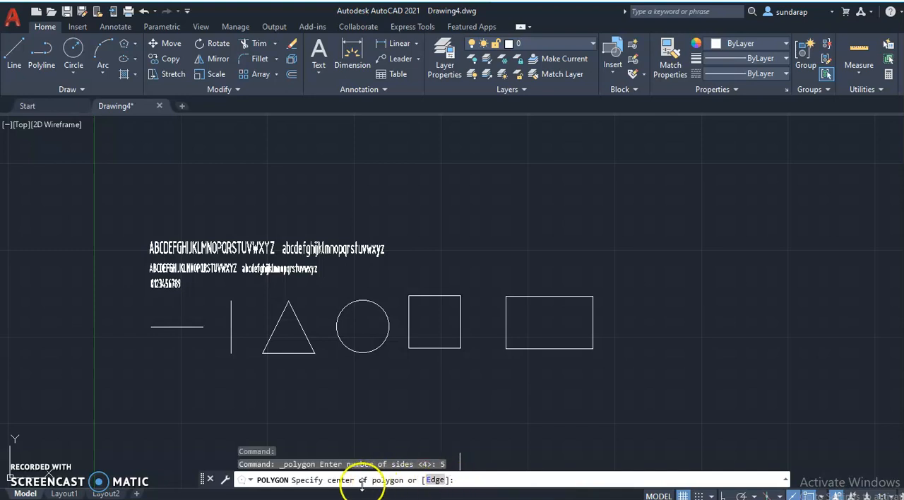
left_click(435, 480)
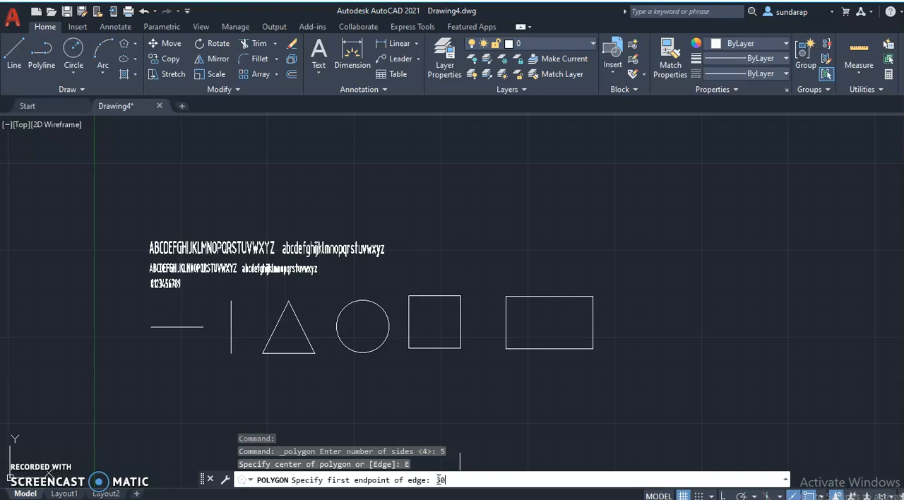
key("Return")
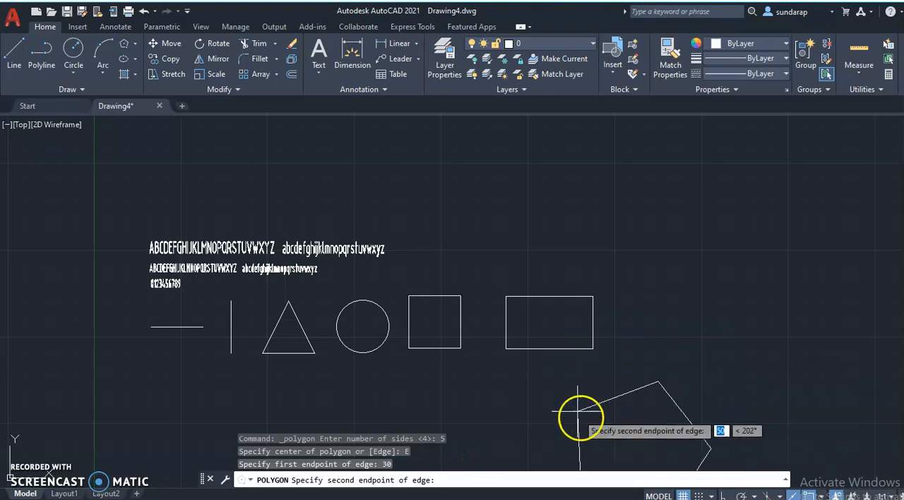
right_click(660, 395)
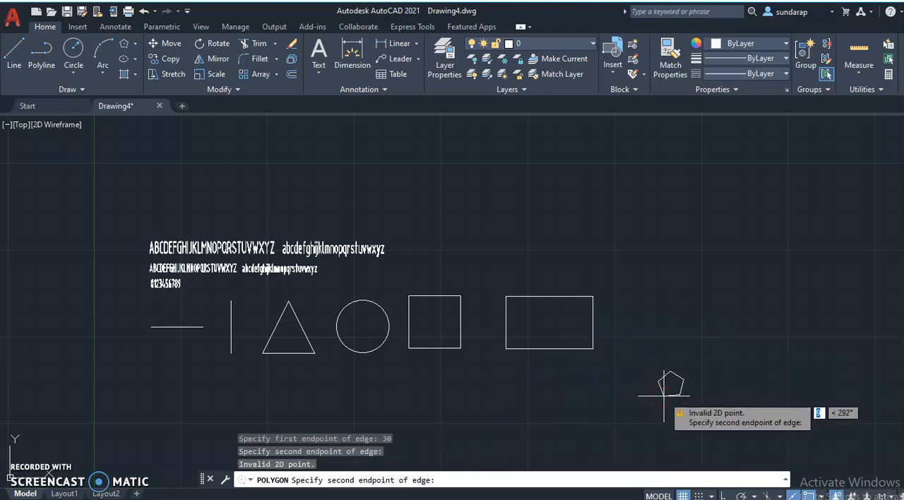
key("Escape")
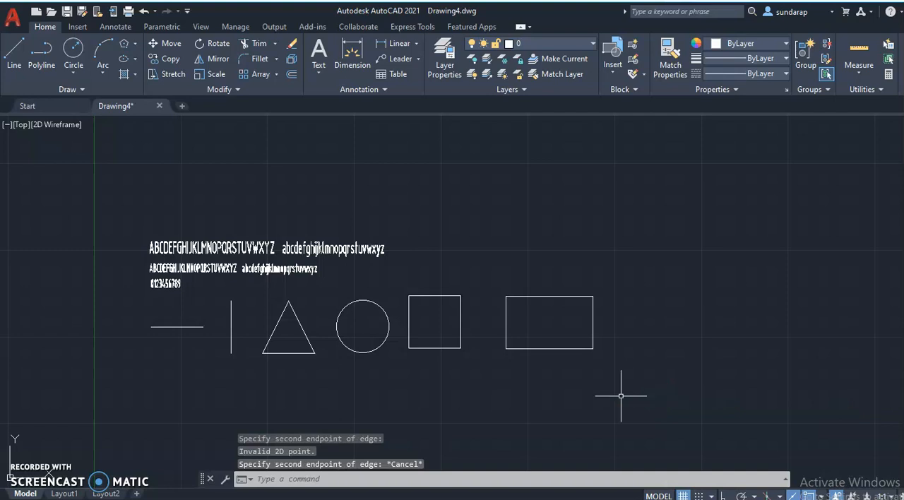
Draw a 5-sided polygon below the horizontal line using the Edge option, with Ortho on and a horizontal edge of 30.
left_click(125, 43)
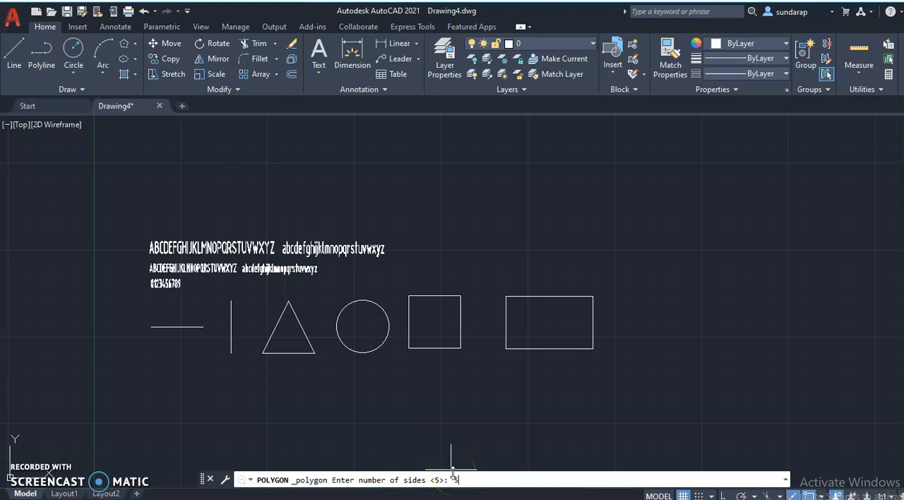
key("Return")
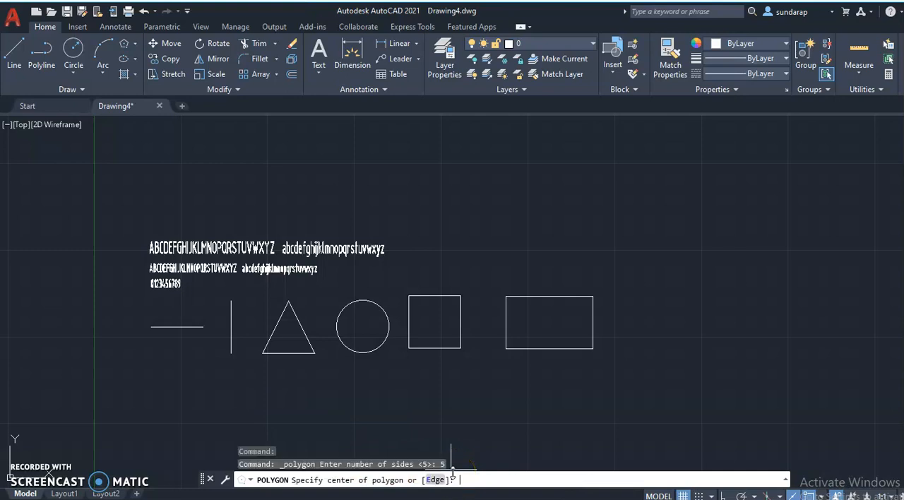
left_click(435, 479)
left_click(321, 458)
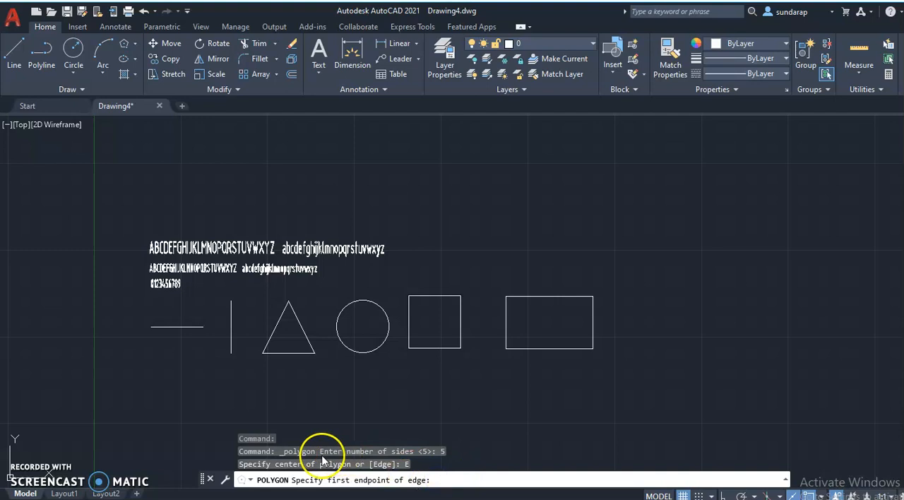
left_click(189, 452)
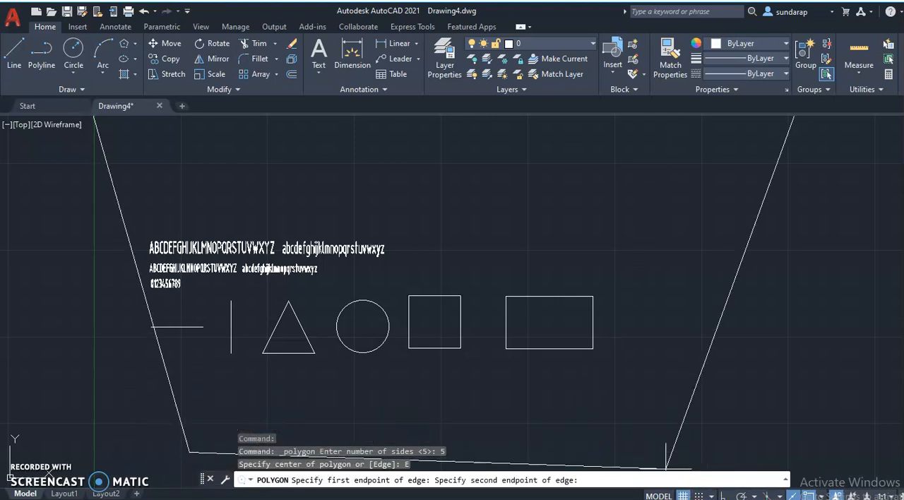
left_click(723, 495)
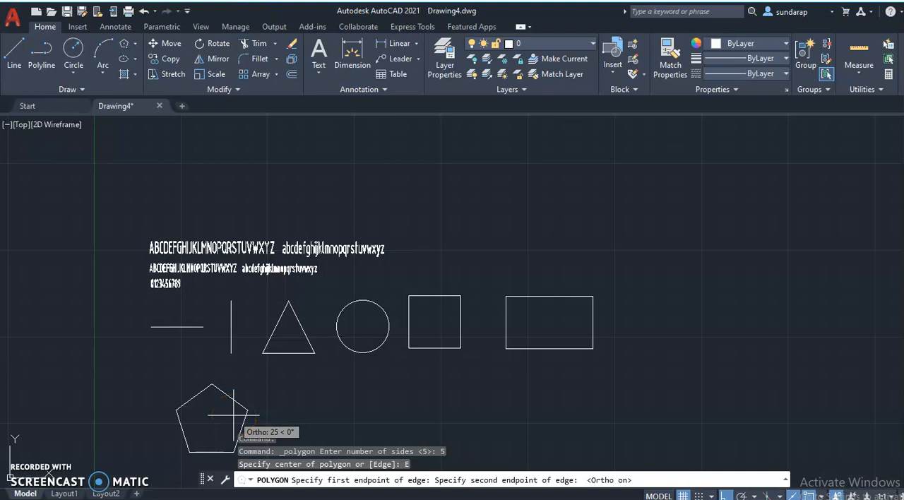
type("30")
key("Return")
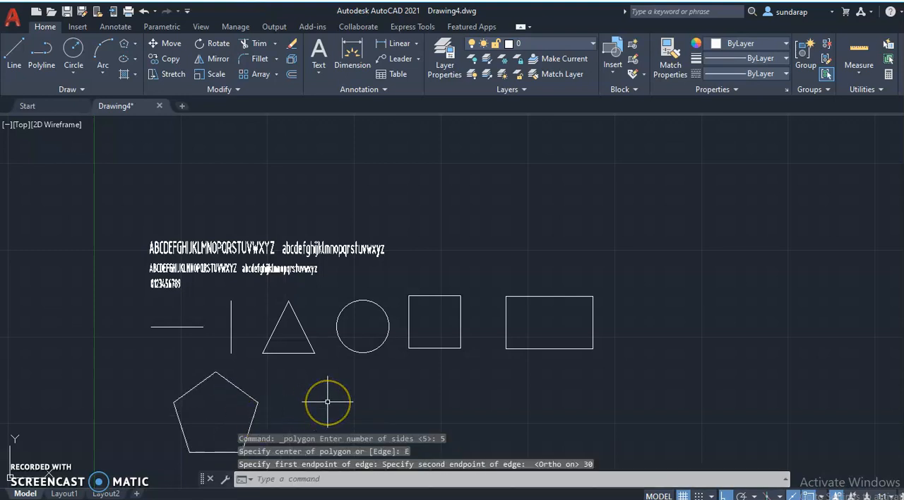
Draw a 6-sided polygon to the right of the pentagon using the Edge option with a horizontal edge of 30.
scroll(326, 401, "down", 2)
middle_click_drag(326, 400, 322, 298)
scroll(310, 309, "up", 2)
scroll(305, 312, "up", 2)
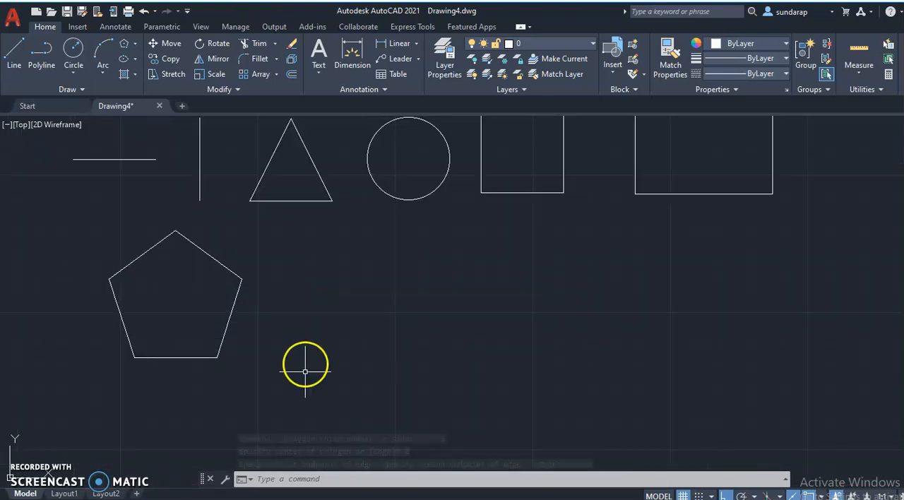
left_click(127, 44)
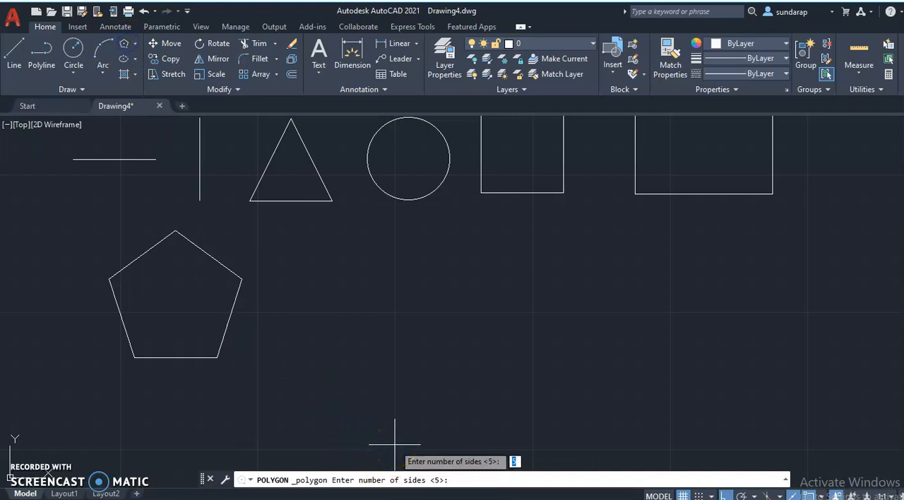
key("Return")
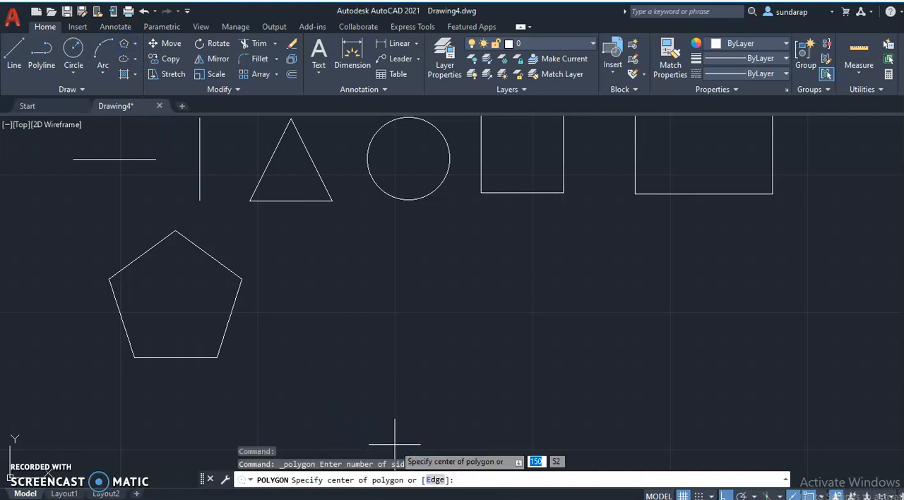
left_click(433, 479)
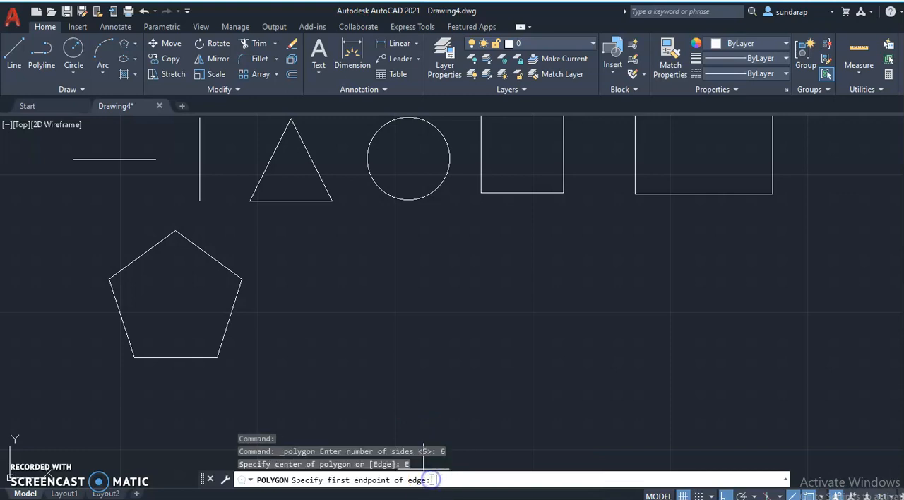
left_click(398, 358)
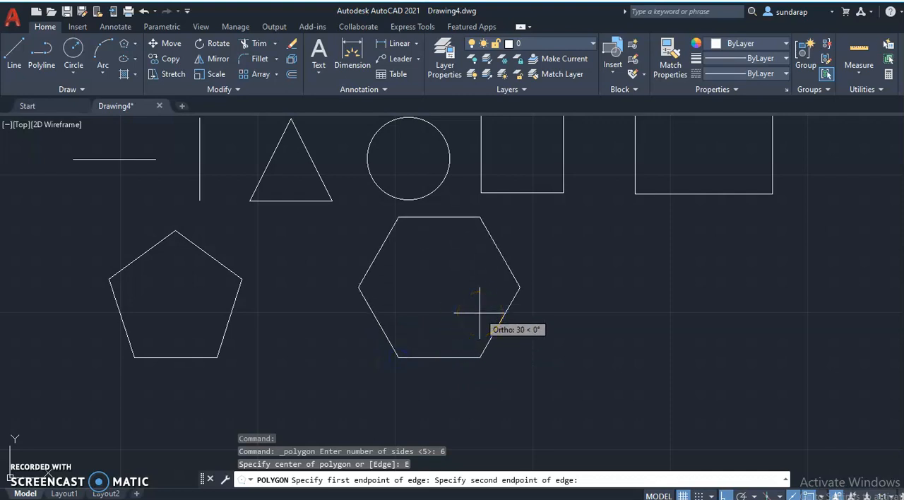
type("3")
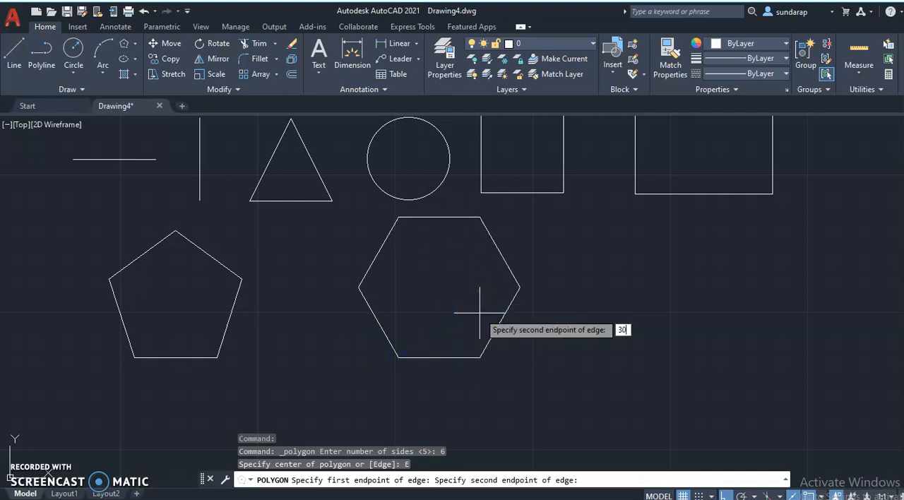
type("0")
key("Return")
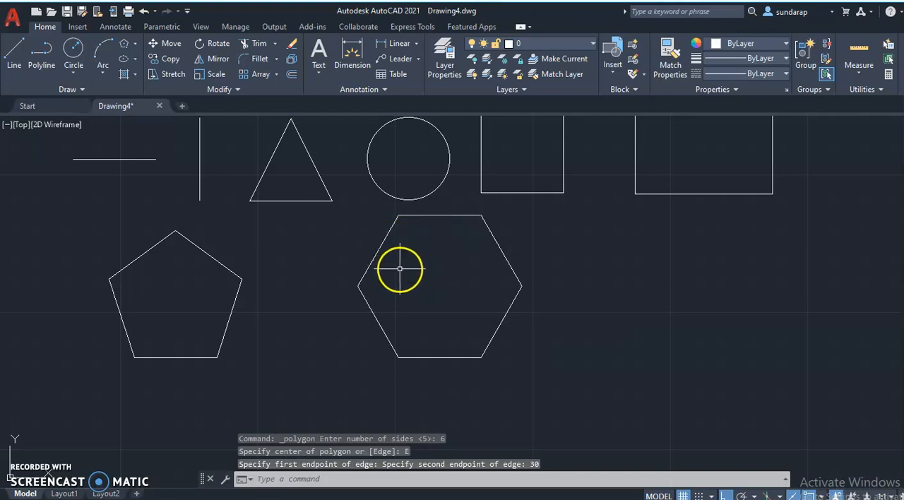
Move the hexagon slightly straight down with the Move command so it sits clear of the circle and square above.
scroll(399, 268, "down", 2)
scroll(400, 269, "down", 2)
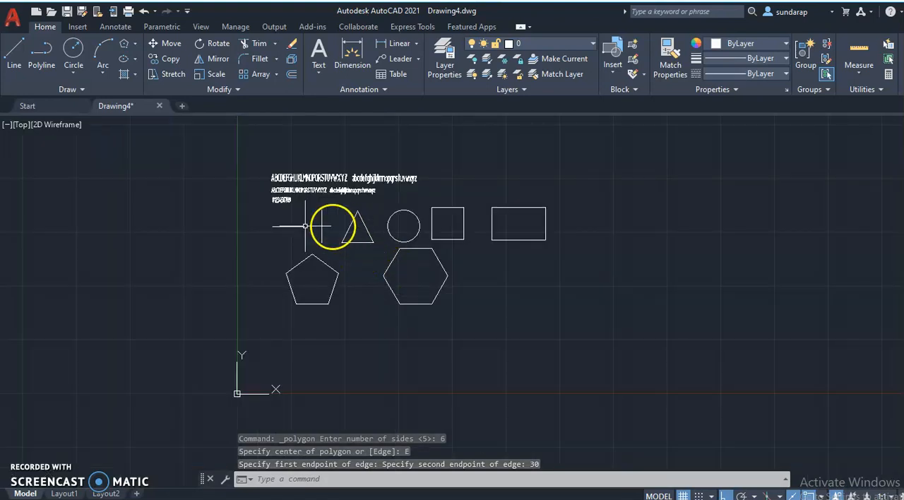
left_click(424, 248)
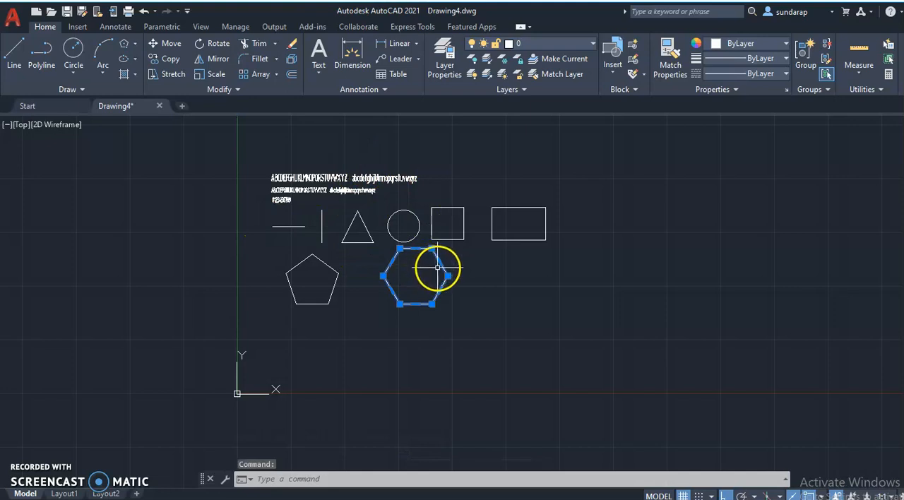
right_click(443, 262)
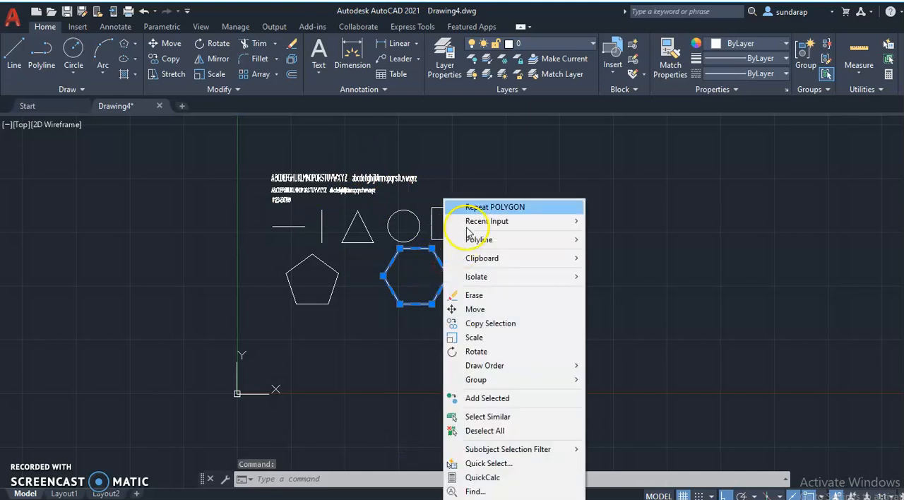
left_click(476, 308)
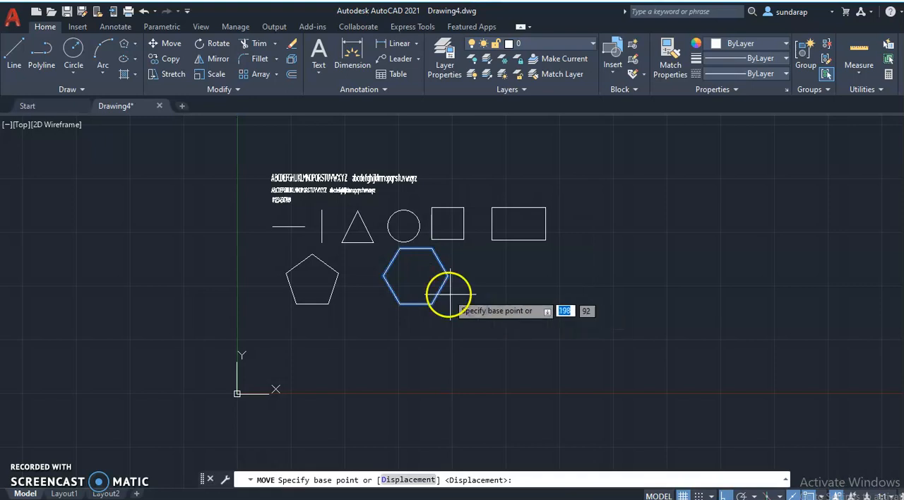
left_click(415, 276)
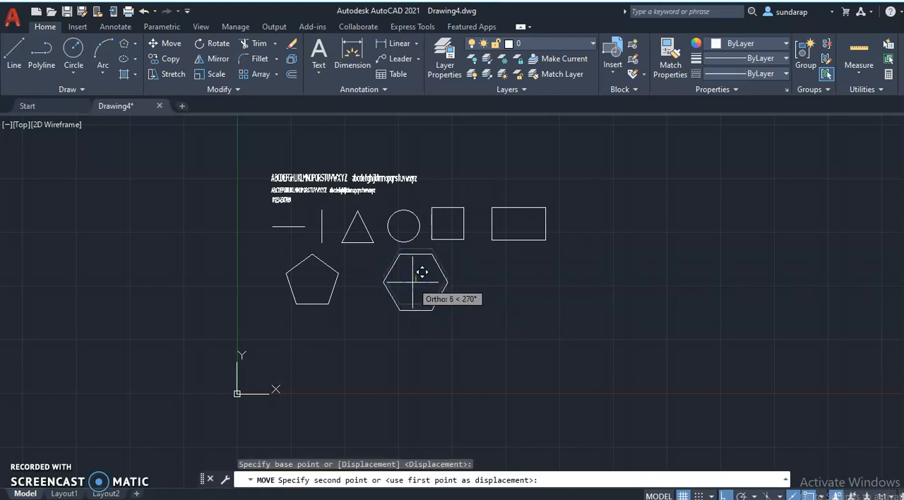
left_click(415, 277)
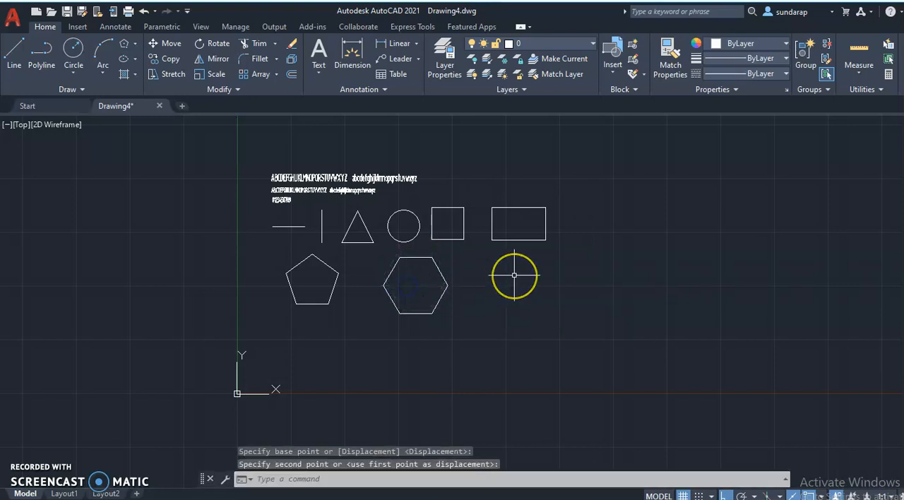
left_click(499, 273)
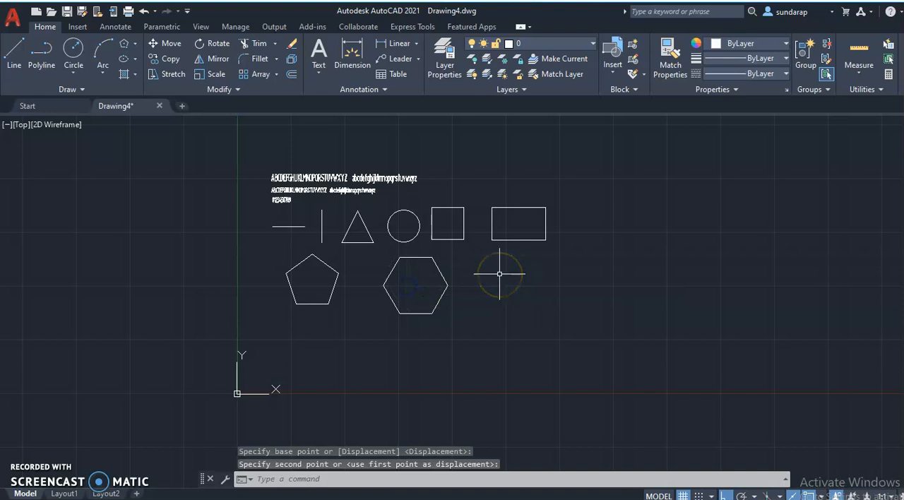
key("Escape")
Save the drawing to the Desktop as ex-1 in the AutoCAD 2018 Drawing format, with all text and shapes in view.
scroll(500, 274, "up", 2)
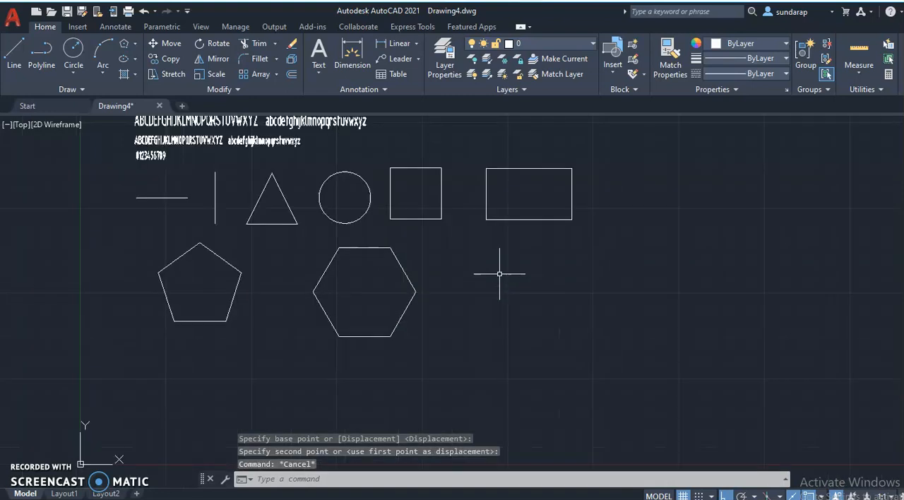
middle_click_drag(500, 276, 528, 312)
scroll(528, 312, "up", 1)
scroll(528, 312, "down", 2)
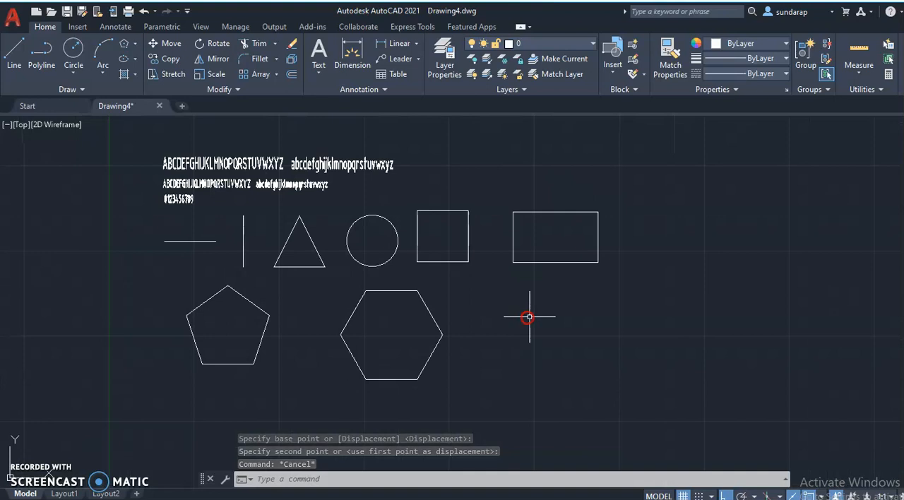
scroll(530, 316, "up", 2)
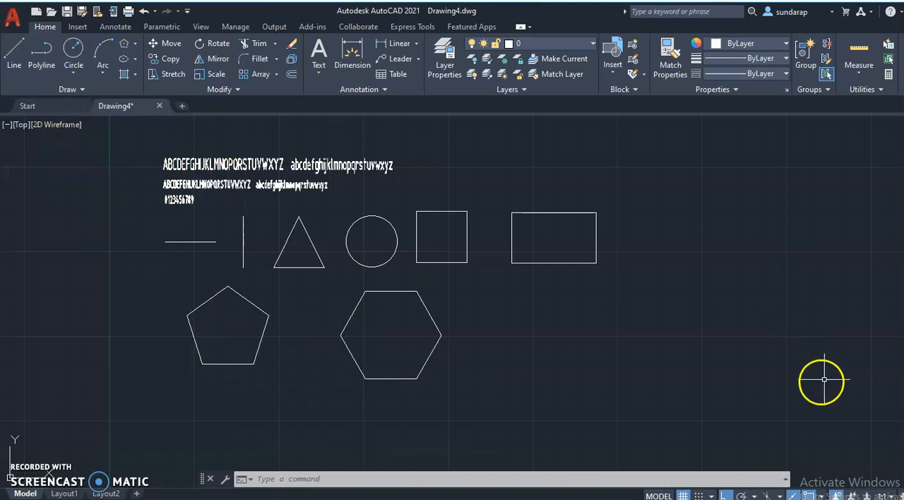
left_click(67, 11)
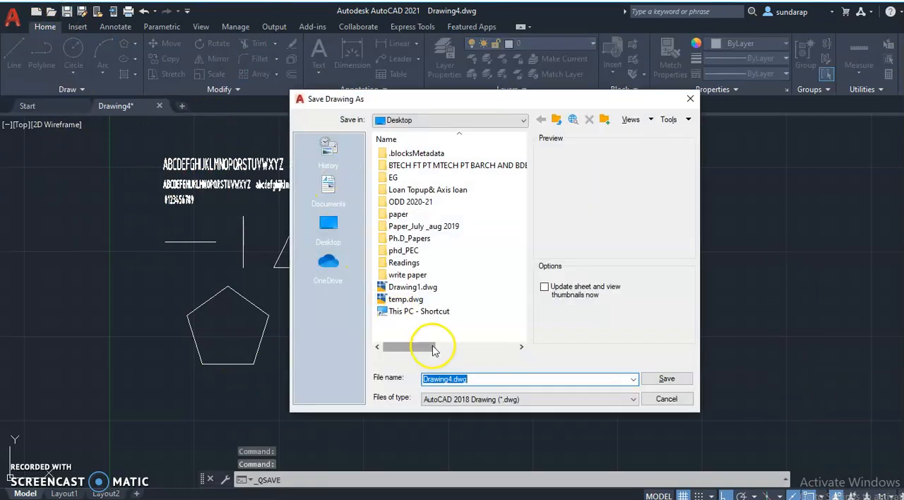
type("ex-")
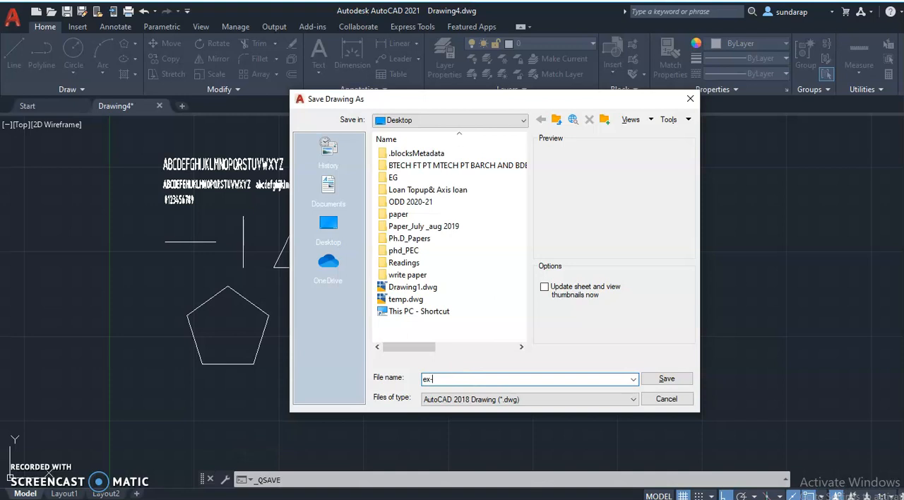
left_click(328, 224)
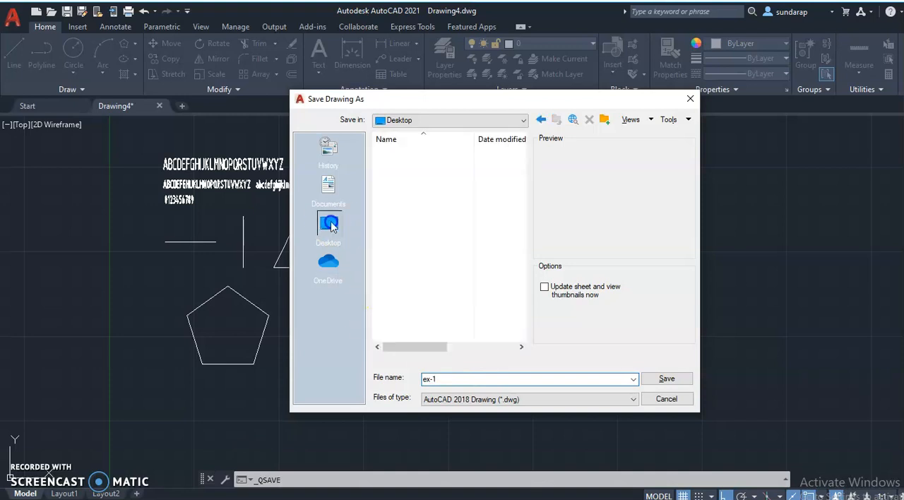
left_click(664, 379)
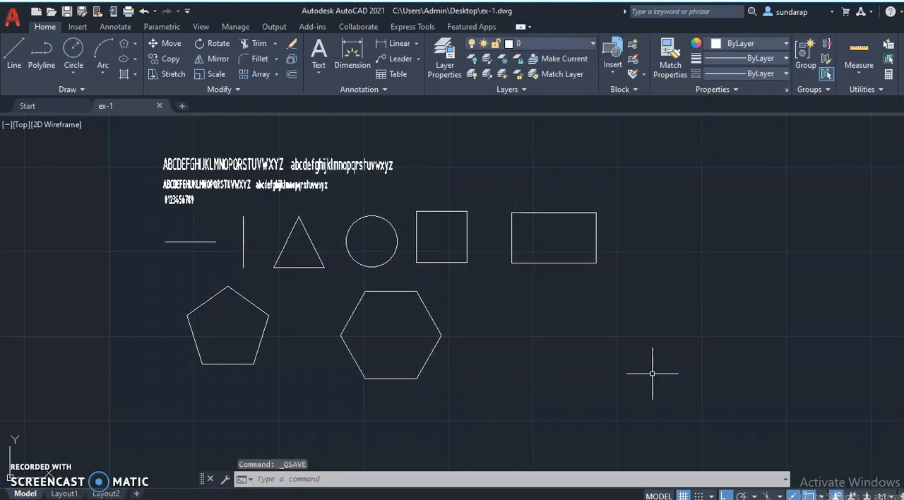